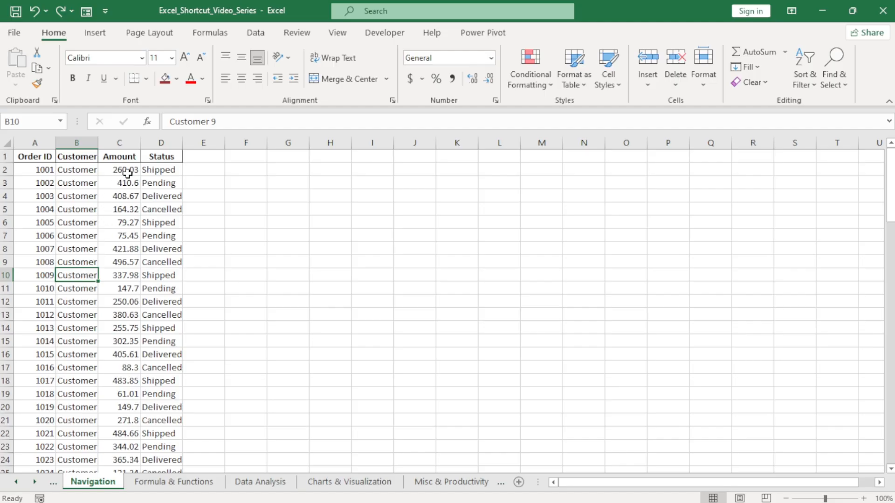
Step: Copy the first ten Amount values, C2:C11, on the Navigation sheet
click(82, 171)
drag(82, 171, 72, 277)
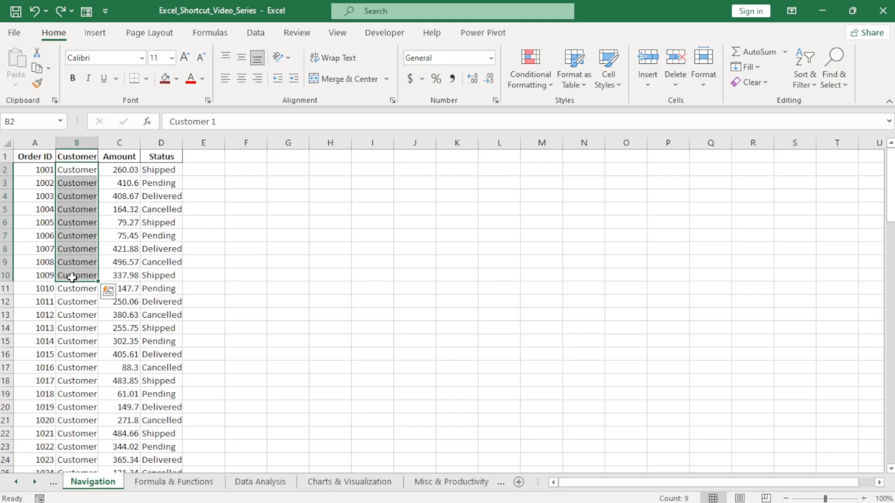
drag(124, 171, 127, 291)
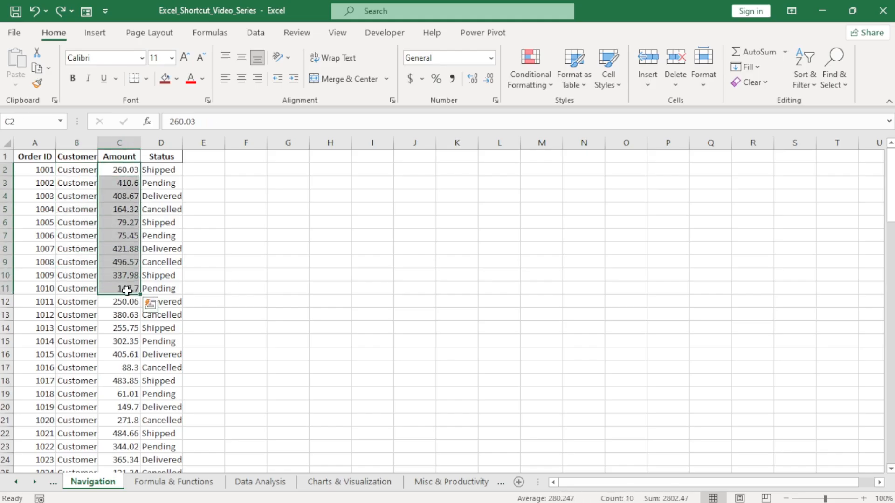
key(ctrl+c)
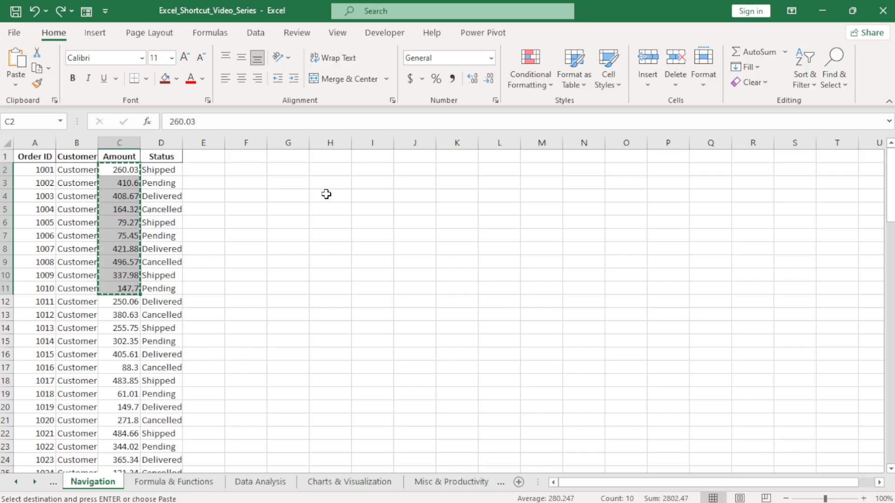
Step: Cut the first ten Status entries in D2:D11 and paste them starting at G2
click(159, 171)
drag(159, 171, 159, 289)
key(ctrl+c)
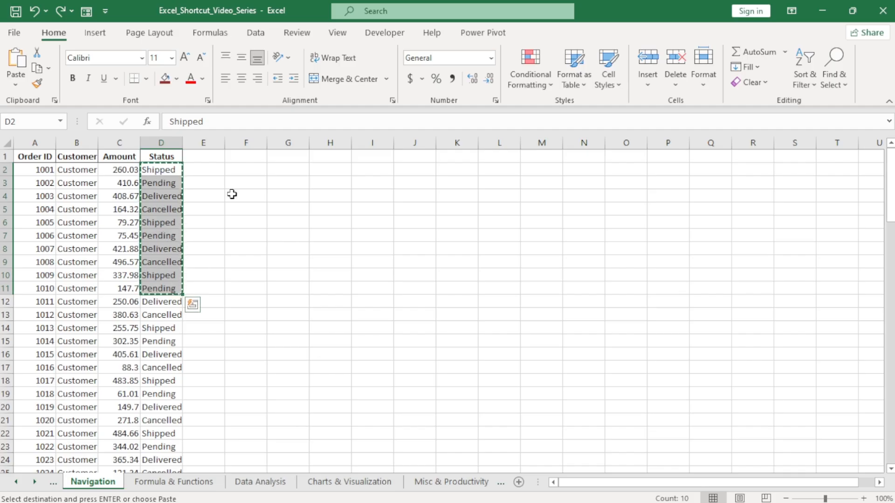
click(291, 171)
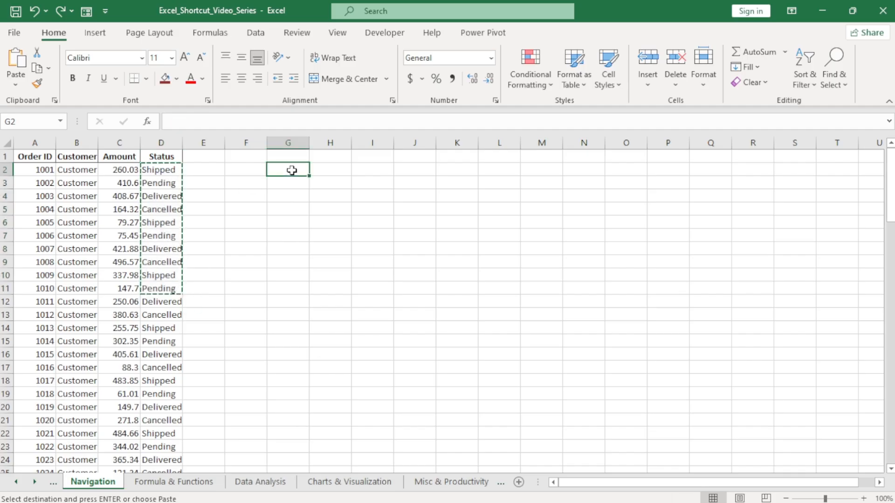
key(ctrl+v)
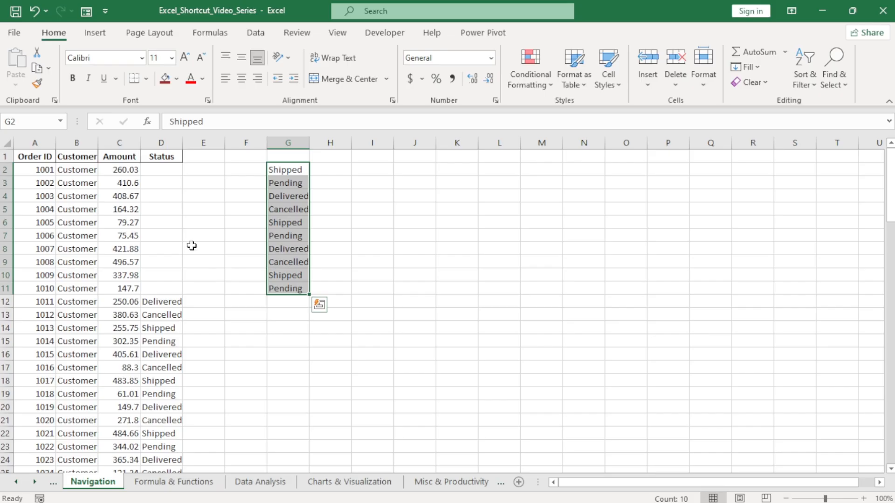
Step: Undo the move of the Status entries and cancel the pending cut
key(Escape)
key(ctrl+z)
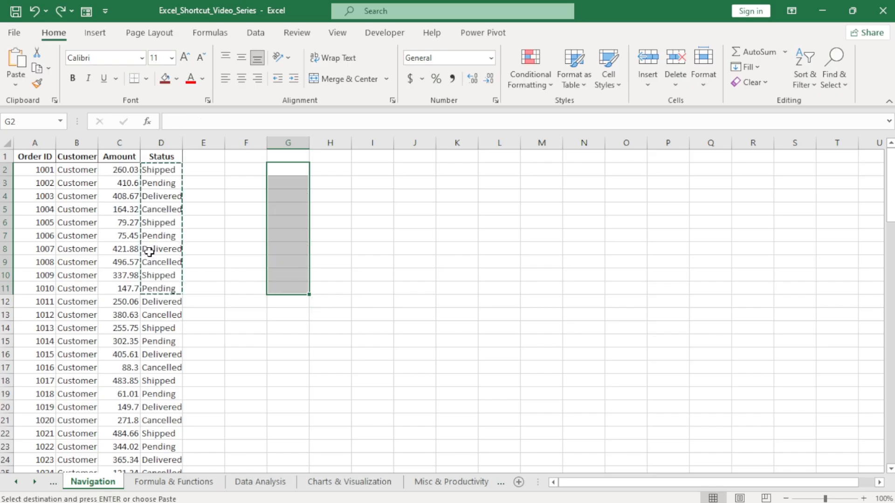
key(Escape)
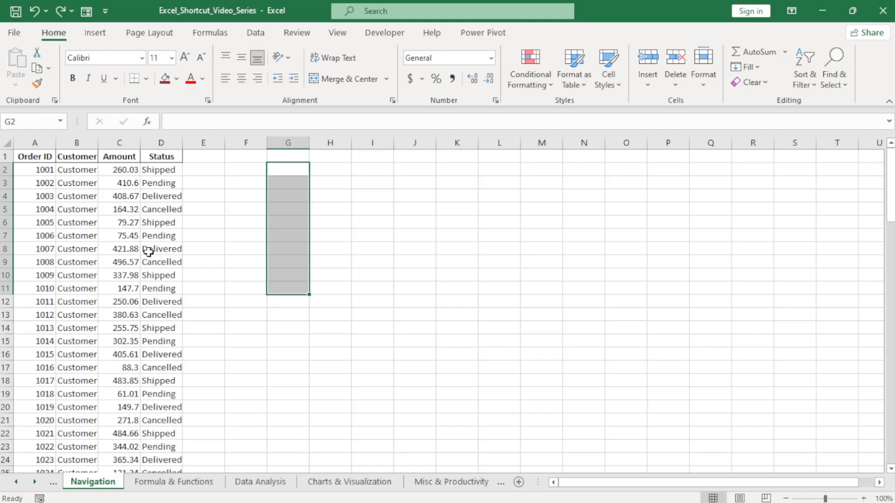
click(124, 187)
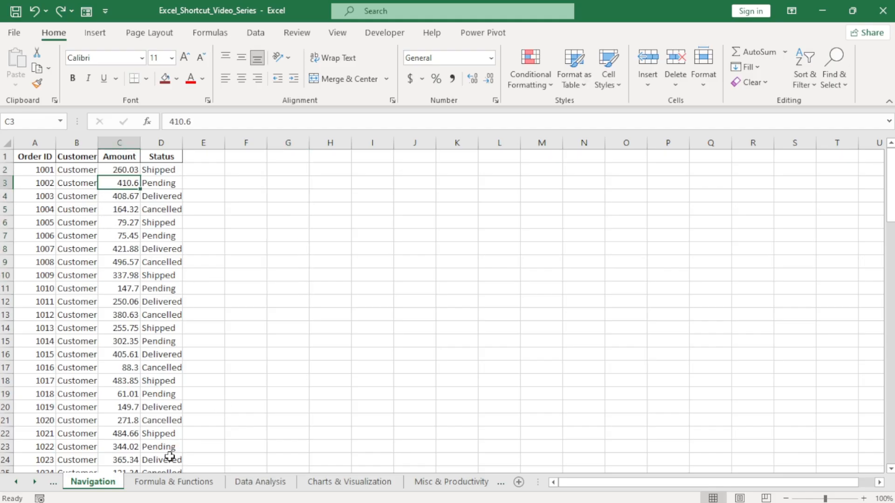
Step: Open the Formula & Functions sheet and examine the formulas behind the first sum in C2 and the first product in D2
click(173, 483)
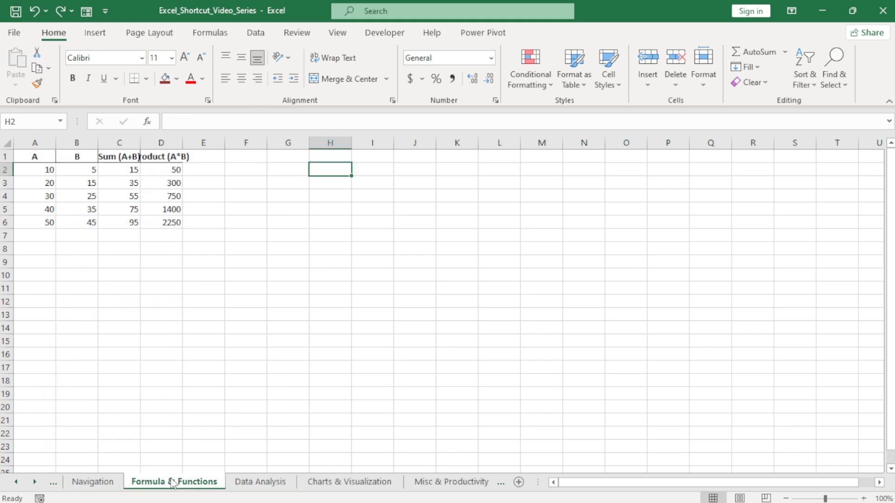
click(124, 169)
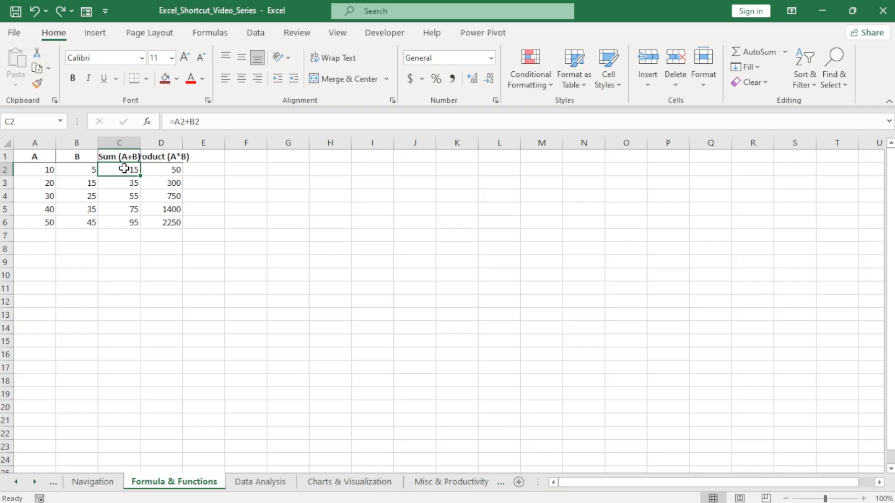
click(160, 169)
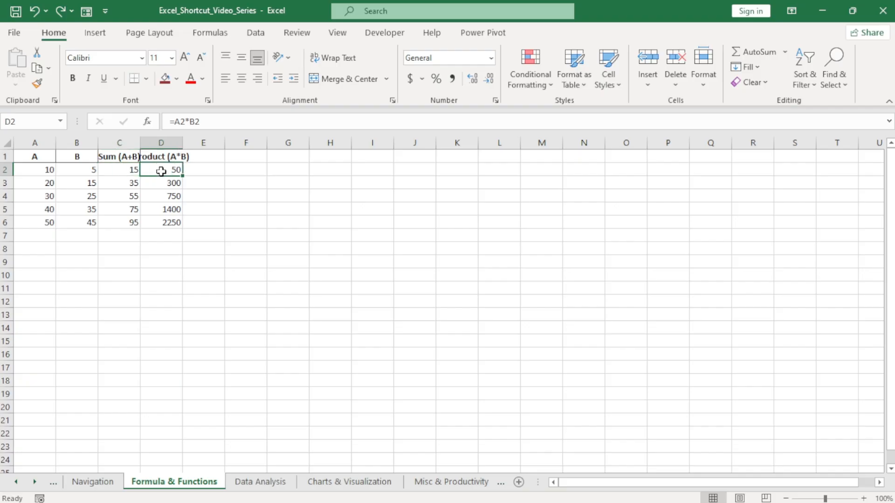
click(122, 172)
click(166, 171)
Step: Copy the products in D2:D6 and paste them as values only starting at F2 with Paste Special
drag(166, 172, 169, 215)
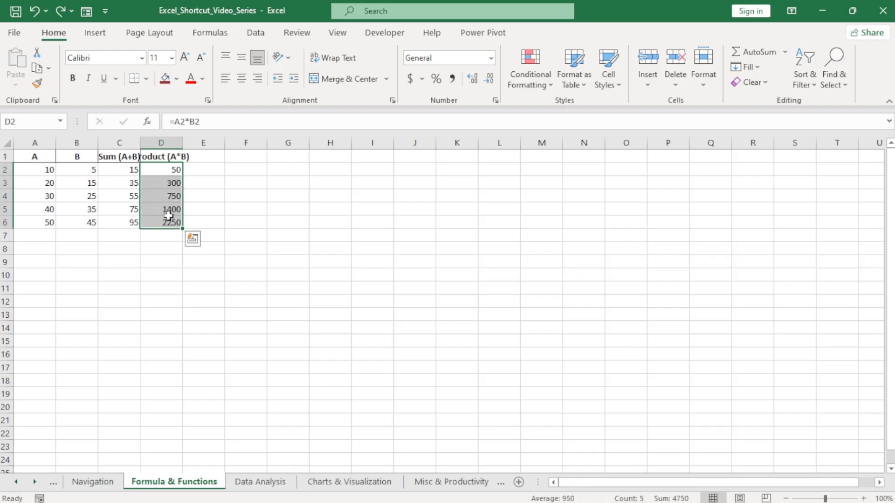
key(ctrl+c)
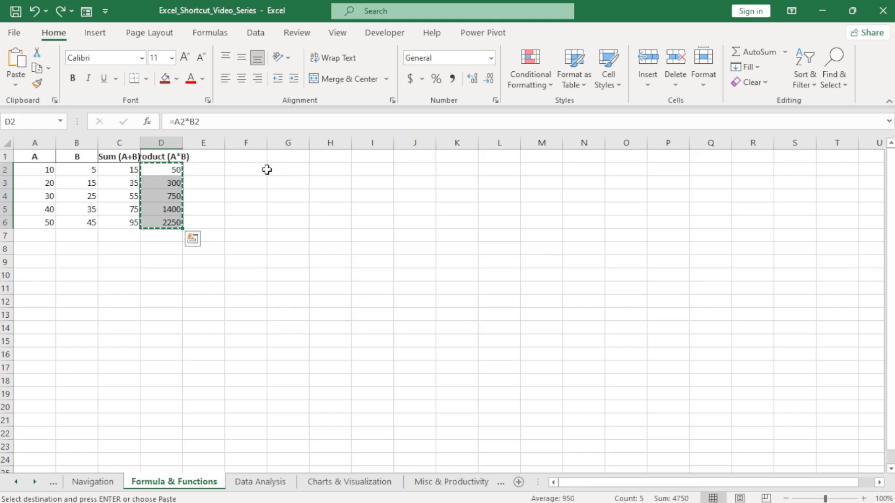
click(252, 170)
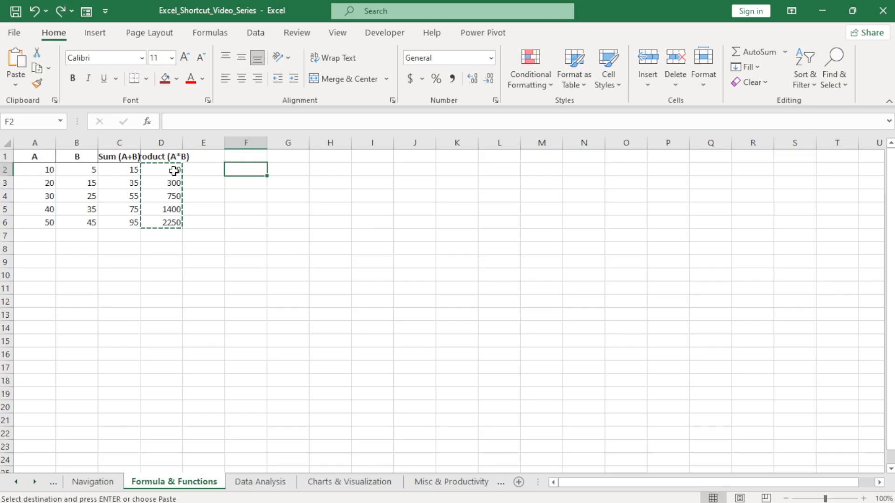
key(ctrl+alt+v)
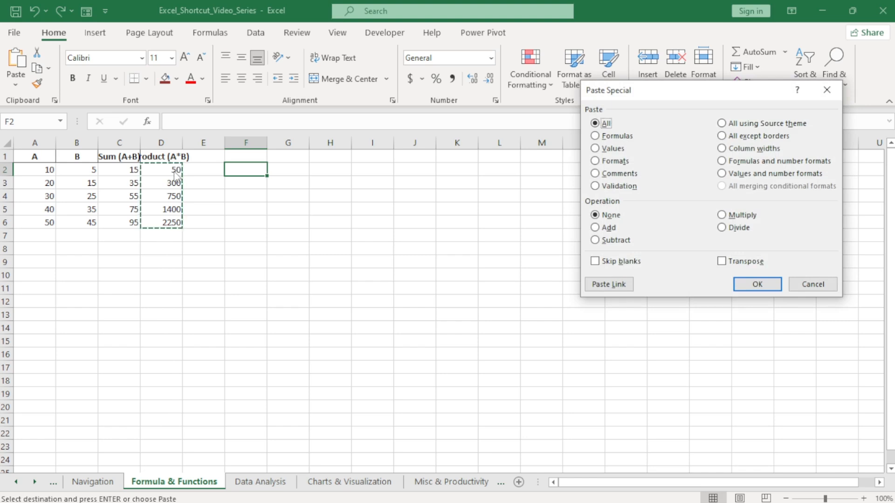
key(v)
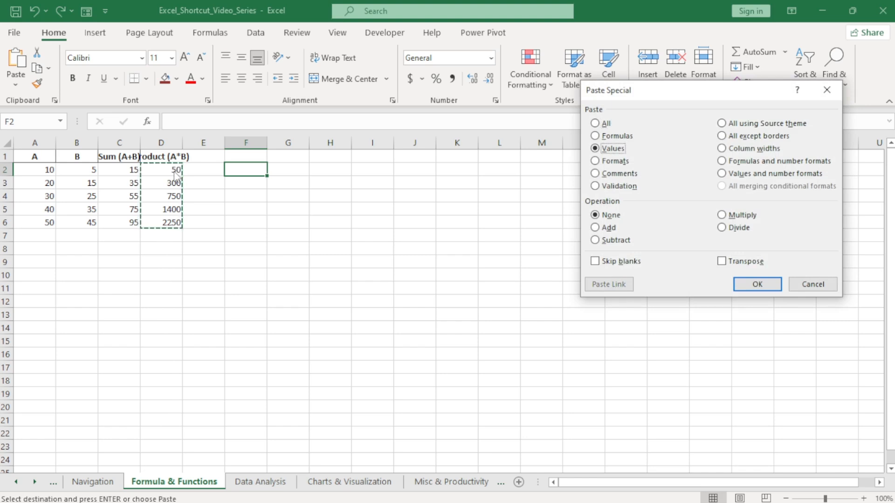
key(Return)
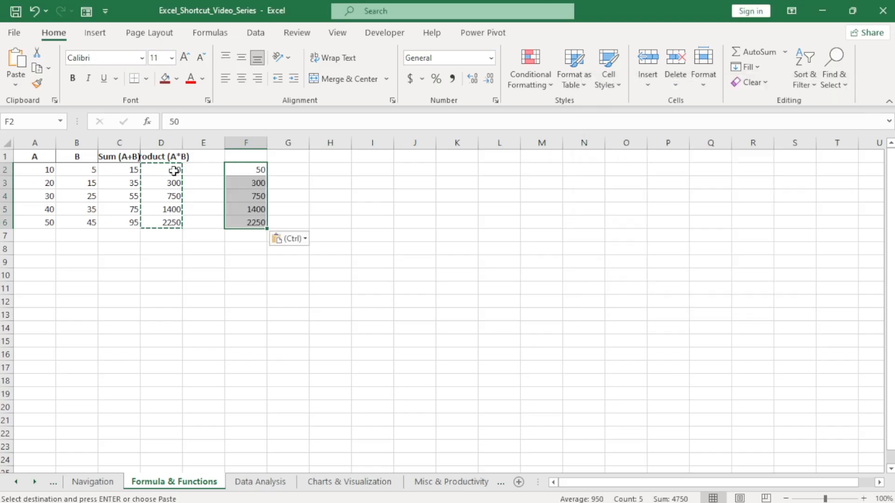
click(258, 171)
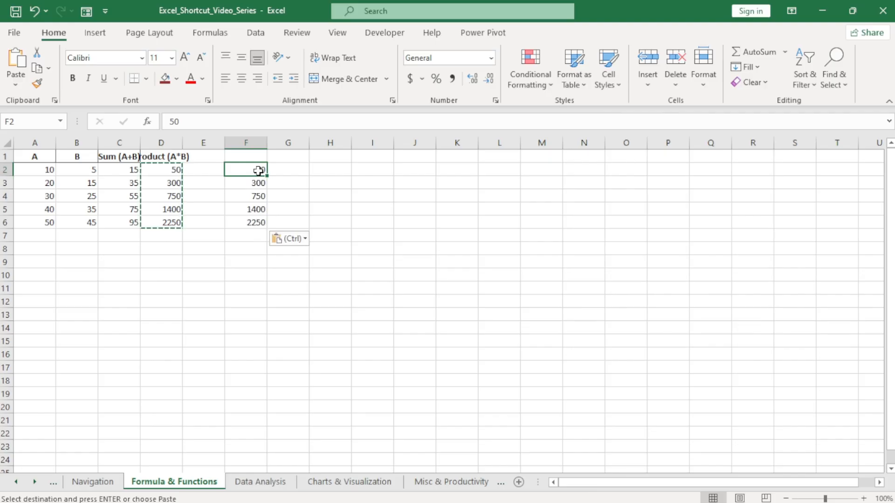
key(ctrl+z)
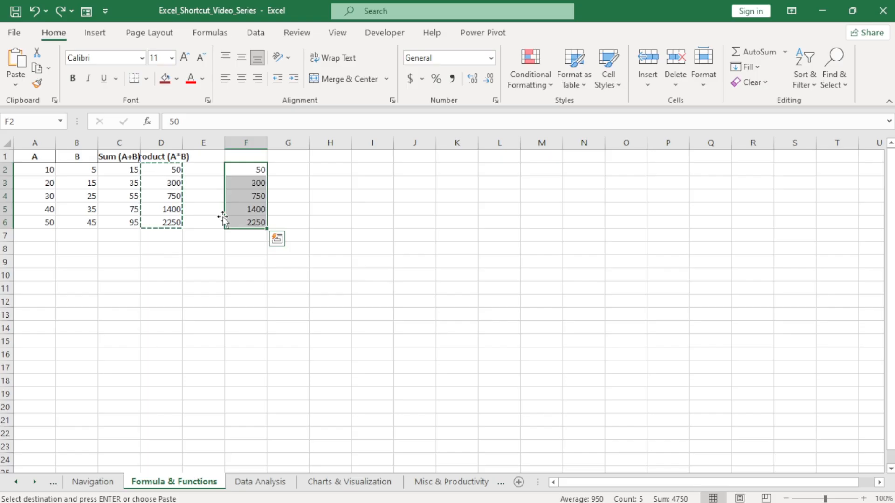
Step: Format the products in D2:D6 with red font colour, bold and italic
drag(167, 171, 172, 222)
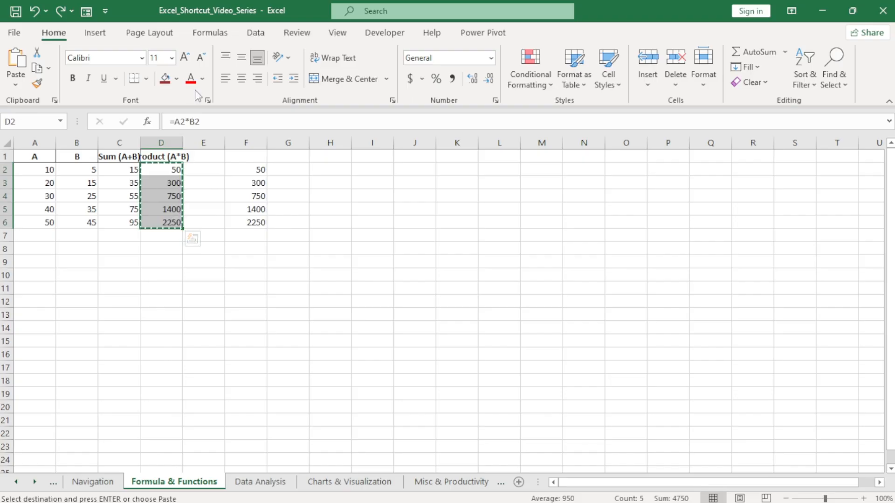
click(190, 77)
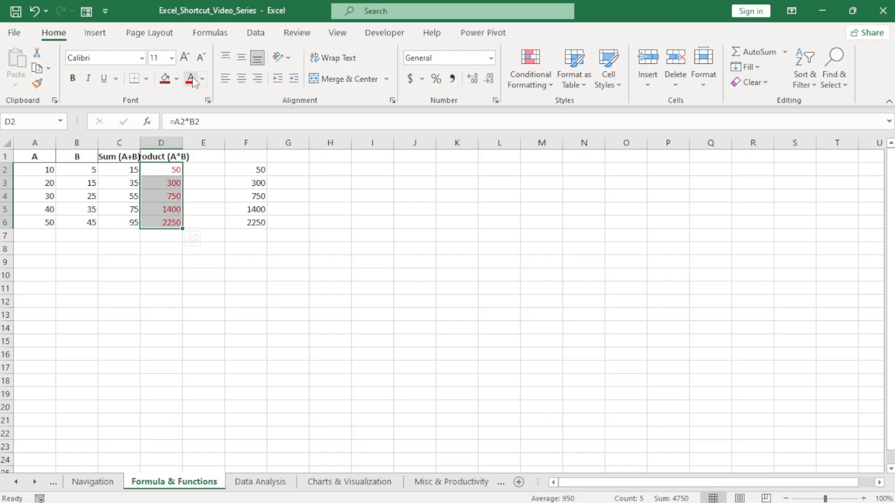
click(73, 80)
click(88, 80)
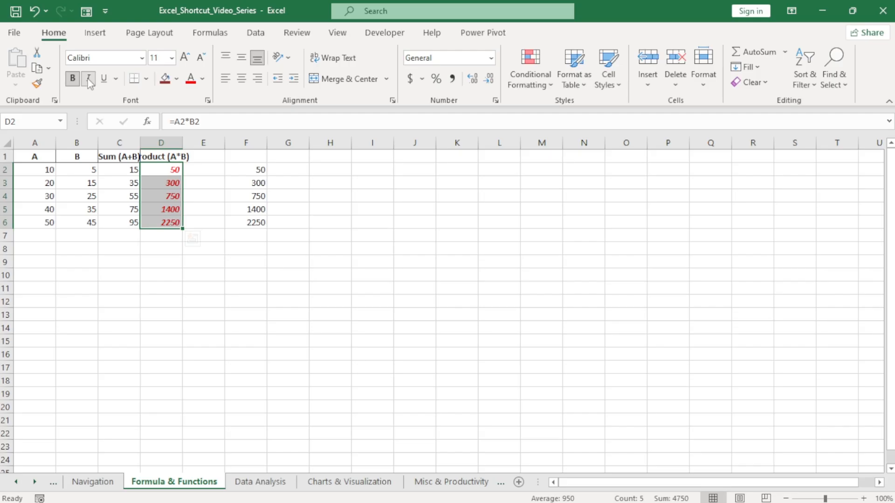
Step: Copy D2:D6 and paste only its formats starting at H2 with Paste Special
key(ctrl+c)
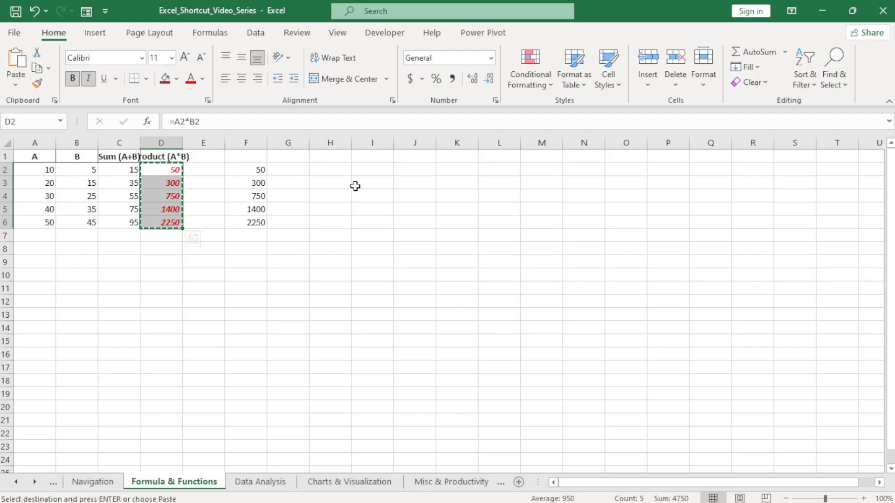
click(333, 171)
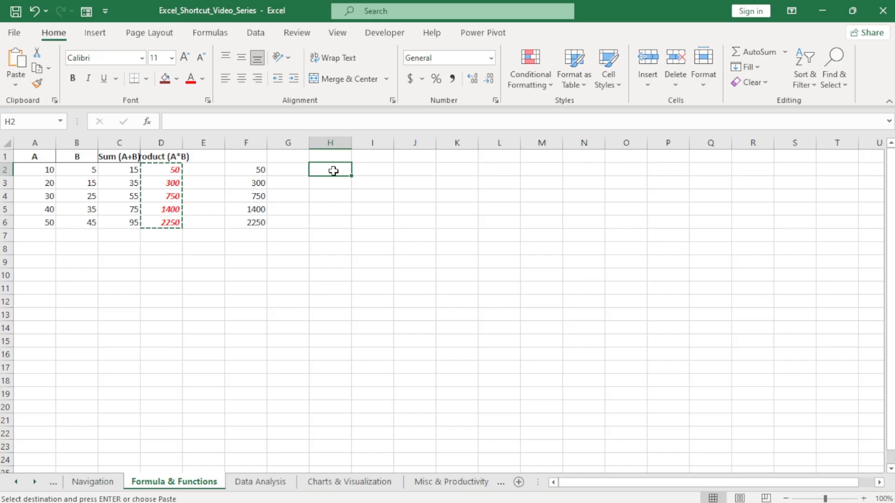
key(ctrl+alt+v)
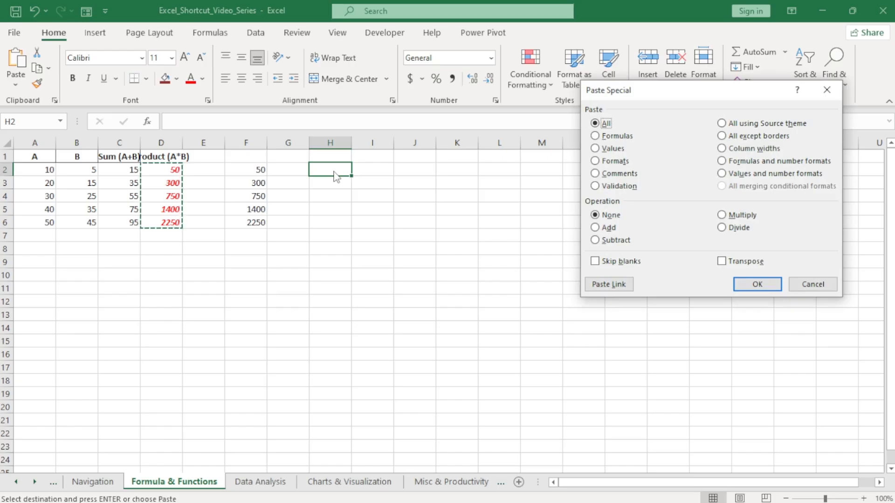
key(t)
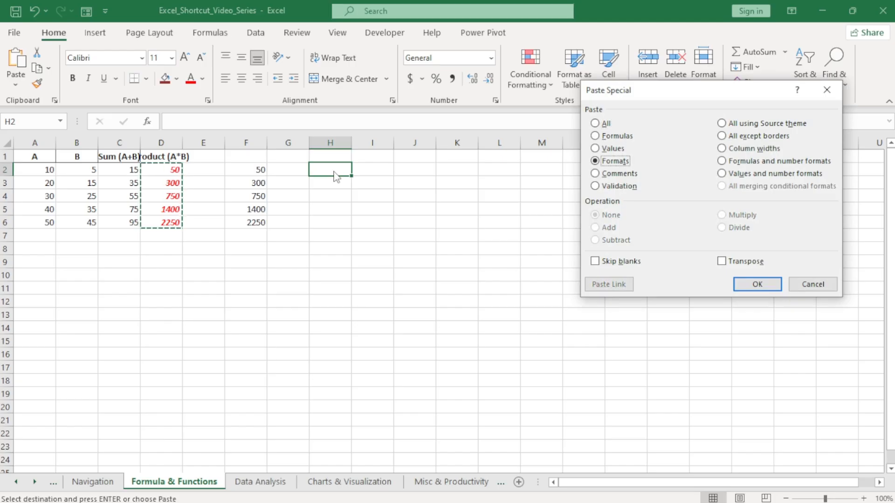
key(Return)
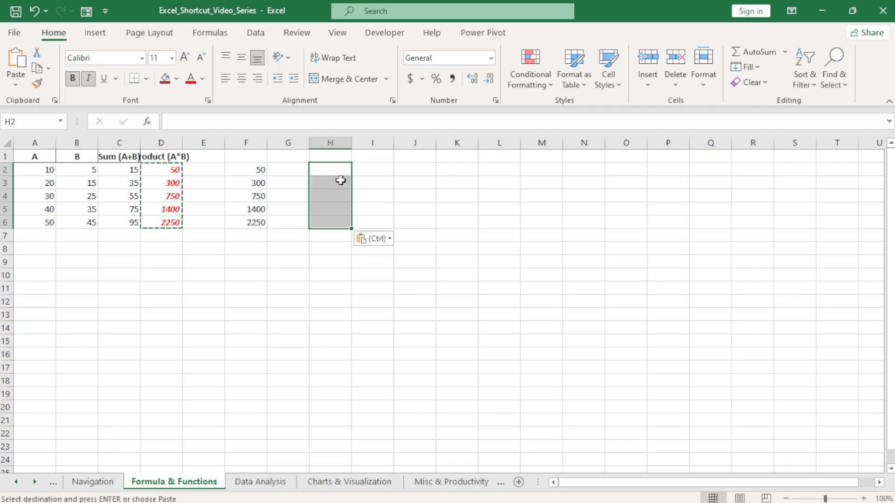
Step: Enter the sample entries Excel, Short, Cut, Kry, 232 and 234 down cells H2 to H7
click(337, 170)
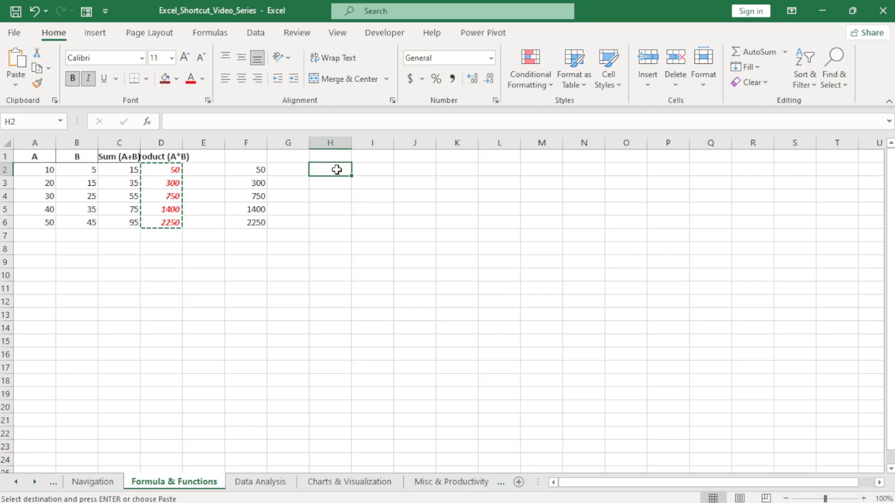
text(Excel)
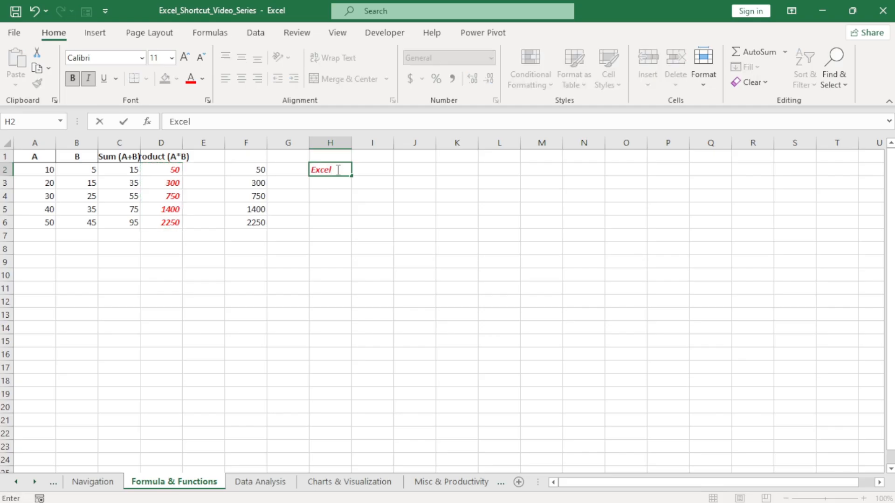
key(Return)
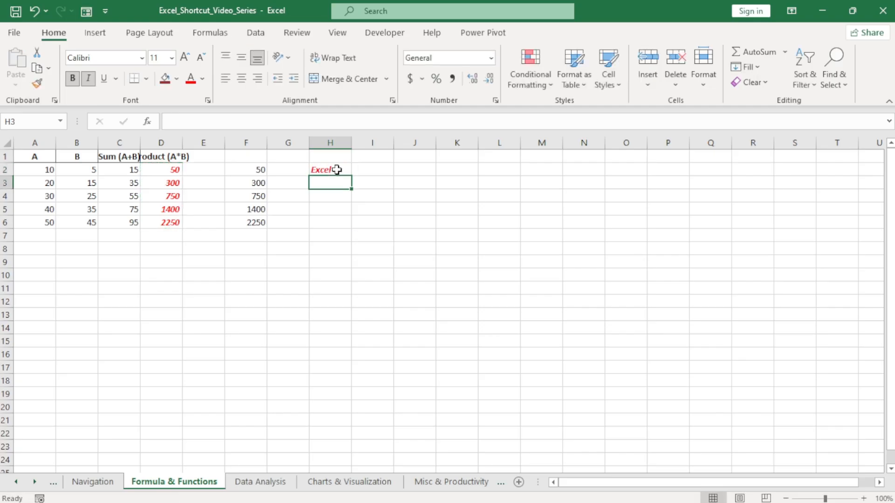
text(Short)
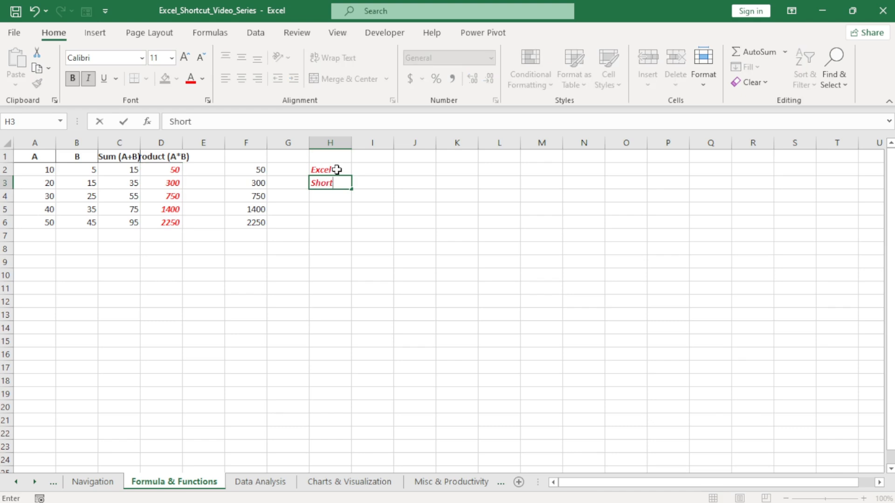
key(Return)
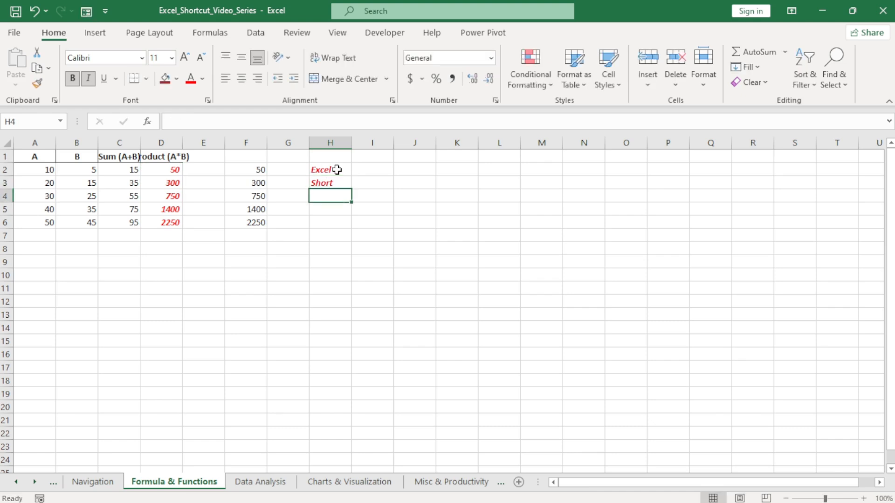
text(Cut)
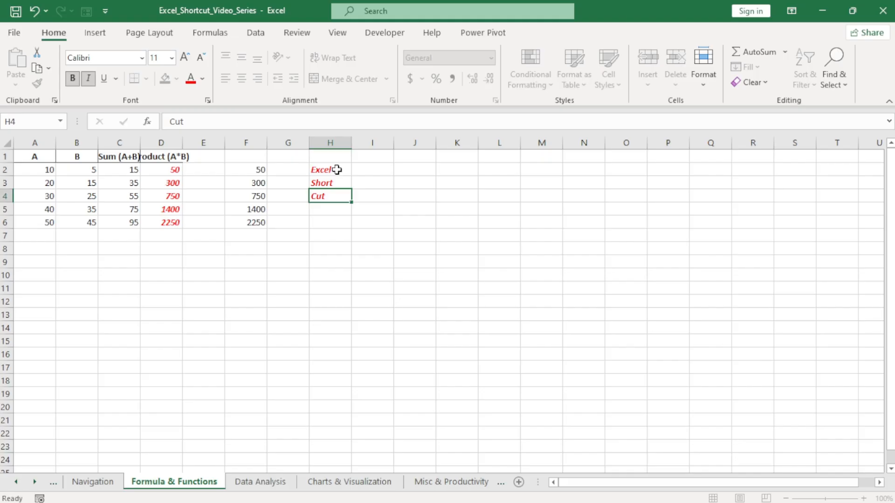
key(Return)
text(Kry)
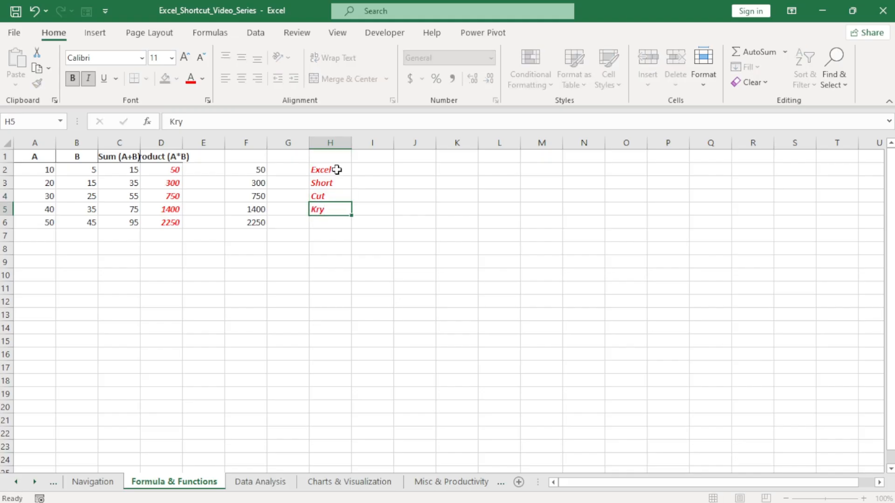
key(Return)
text(232)
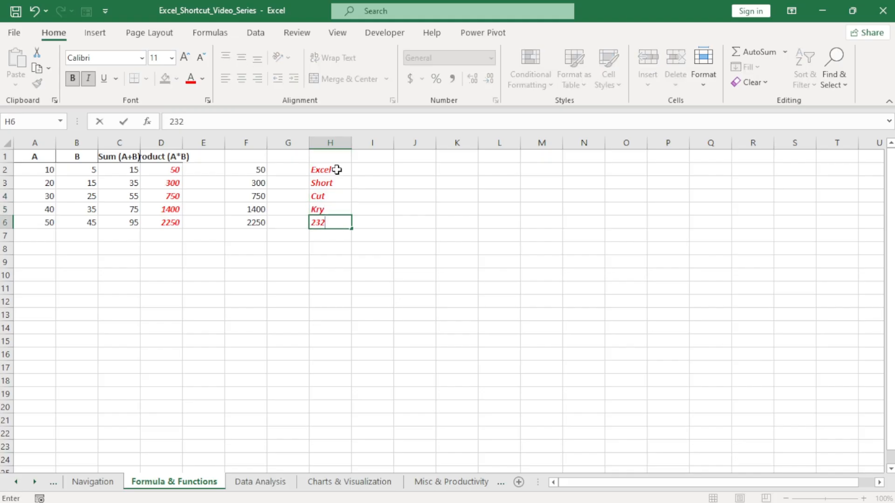
key(Return)
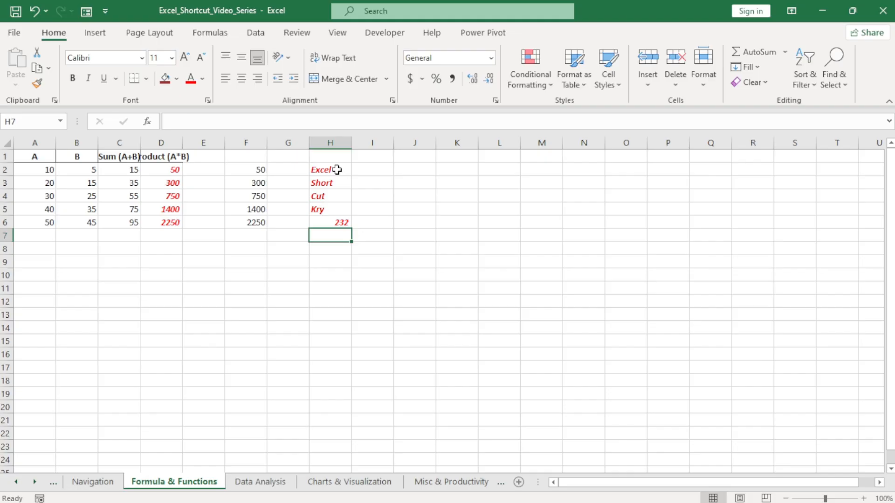
text(234)
key(Return)
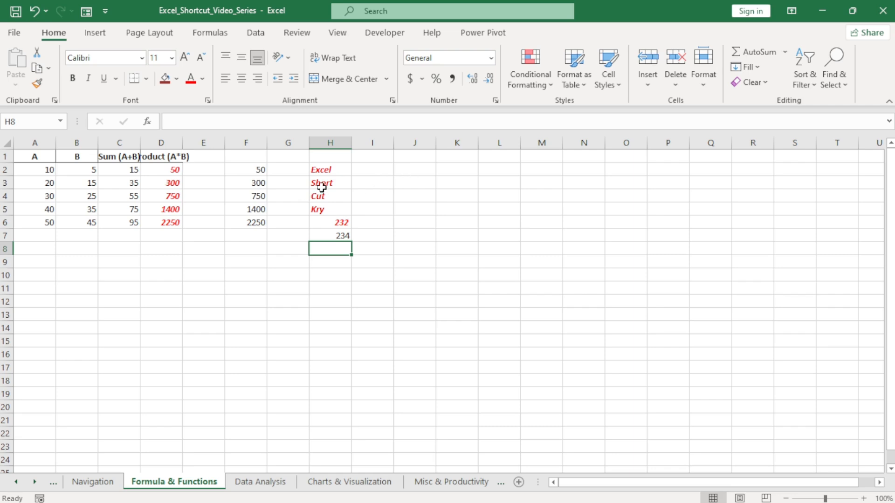
Step: Copy the products in D2:D6, paste only their formulas starting at M2 with Paste Special, and inspect the formula in M2
drag(157, 169, 162, 216)
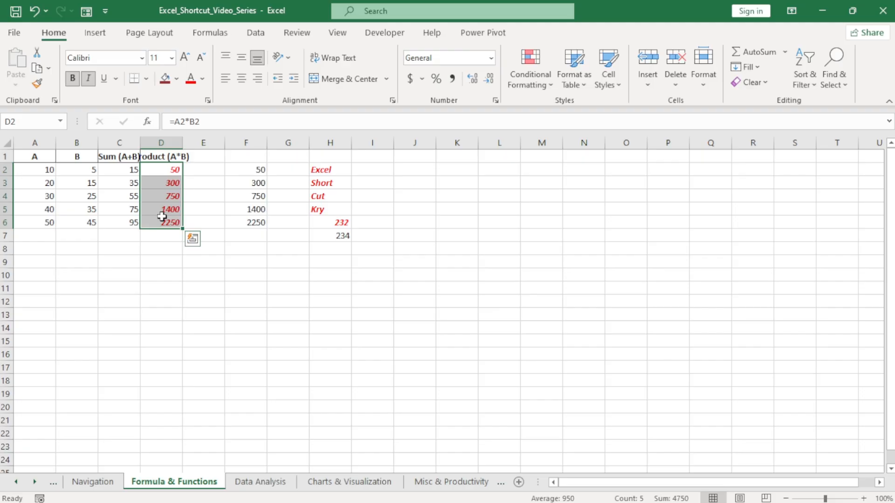
key(ctrl+c)
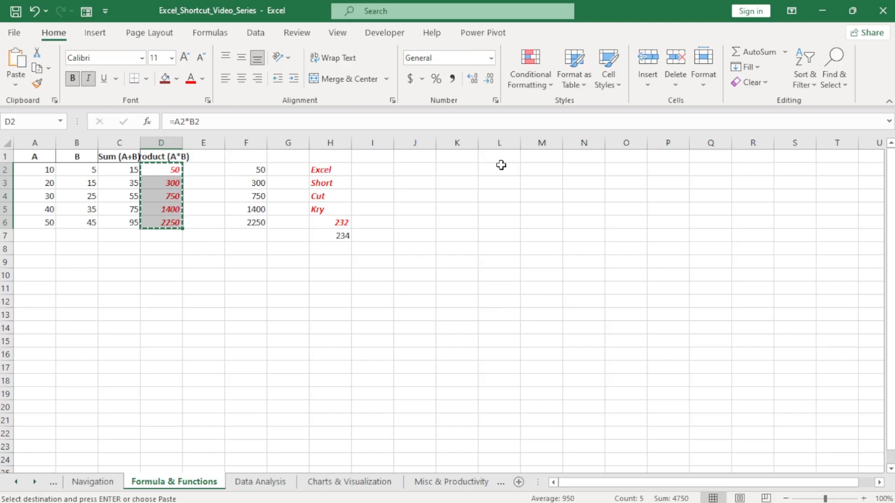
click(536, 165)
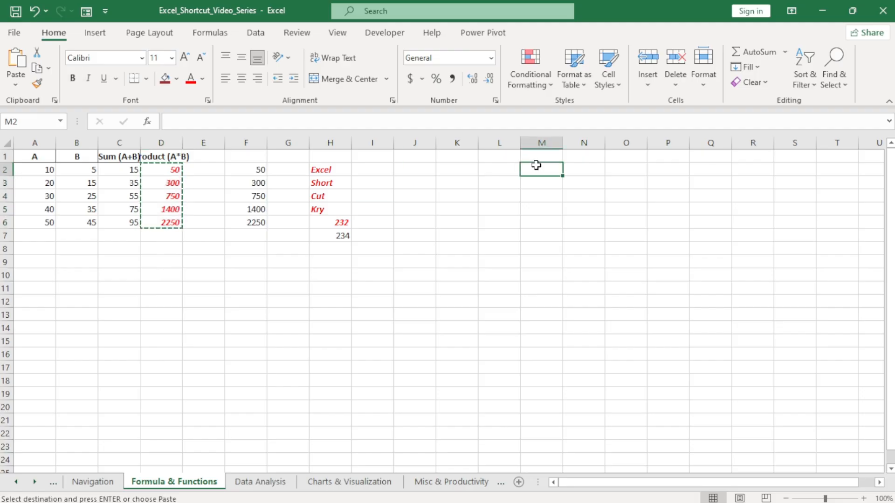
key(ctrl+alt+v)
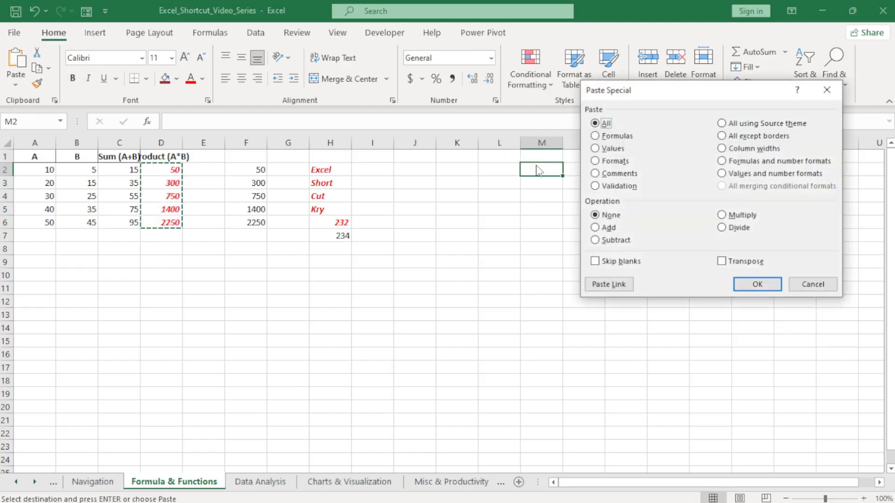
key(f)
key(Return)
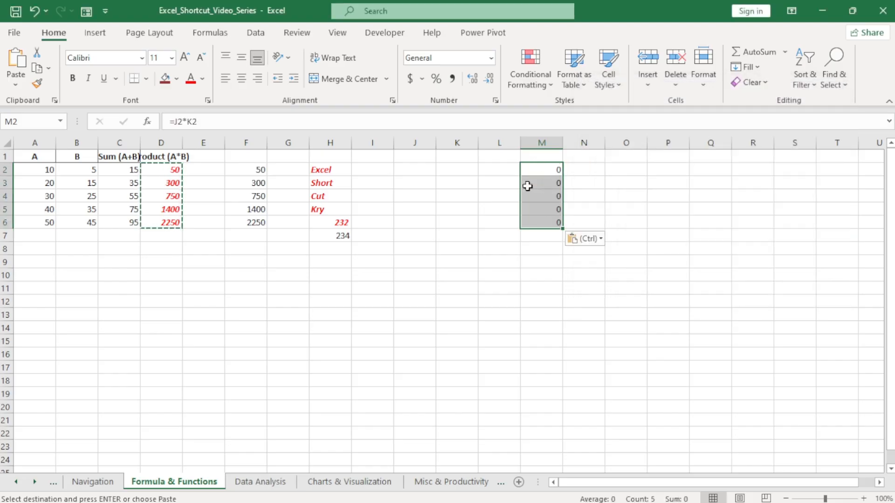
double_click(552, 169)
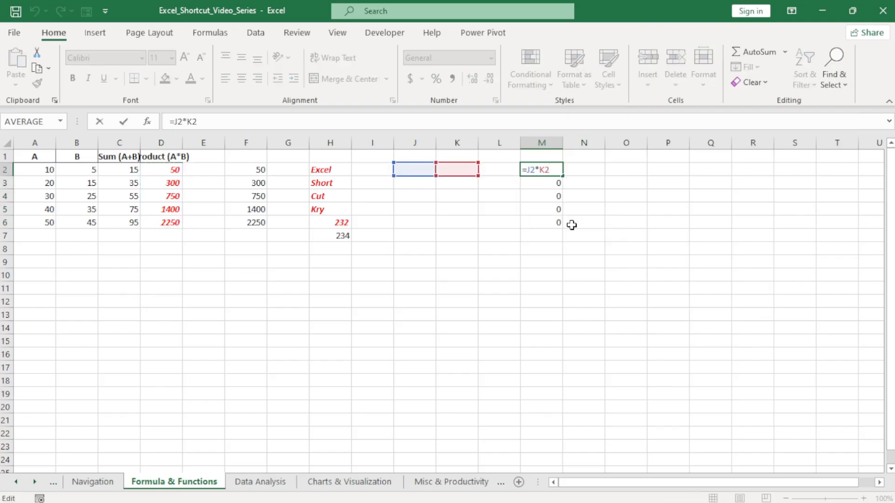
key(Return)
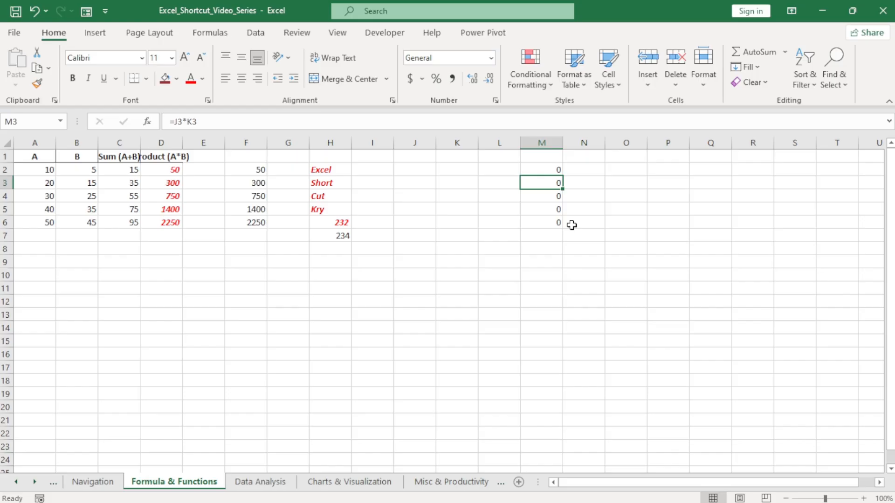
Step: Open the Navigation sheet and select the order statuses in D2:D14
double_click(96, 483)
click(138, 262)
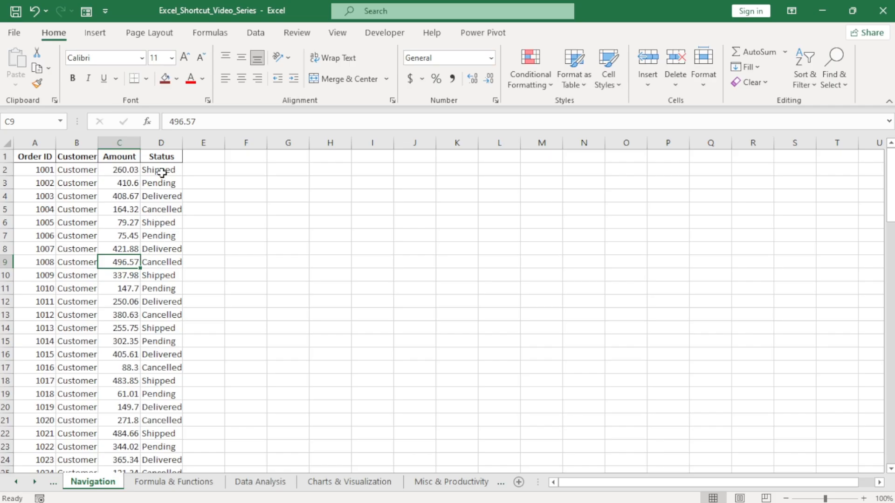
drag(162, 174, 161, 332)
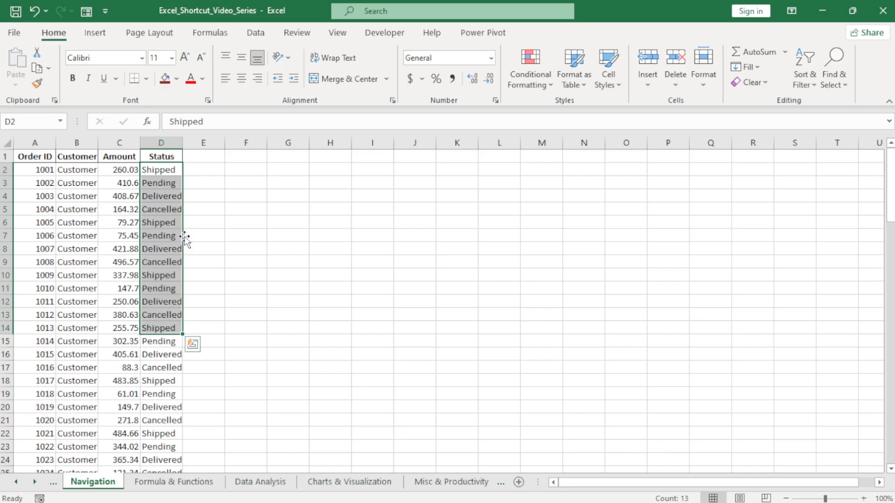
Step: Try moving the selected statuses directly to a range starting at L2, then to one starting at M14, undoing each move
drag(185, 238, 492, 234)
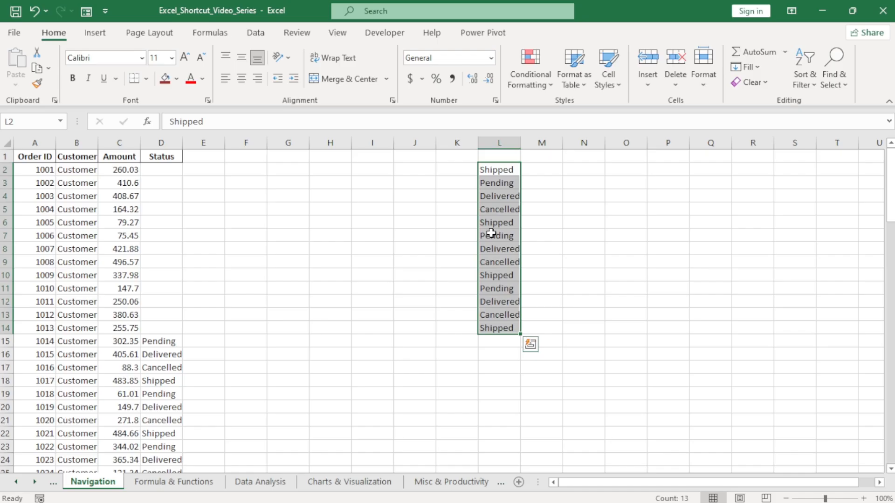
key(ctrl+z)
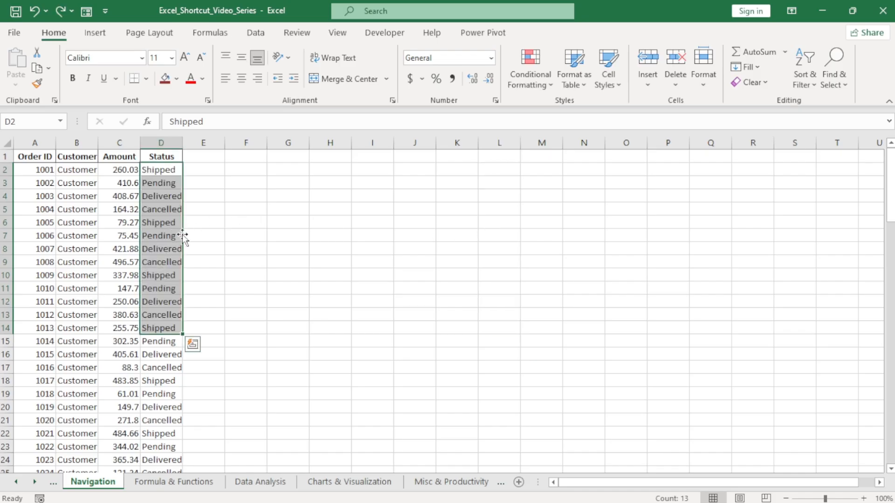
drag(183, 234, 550, 315)
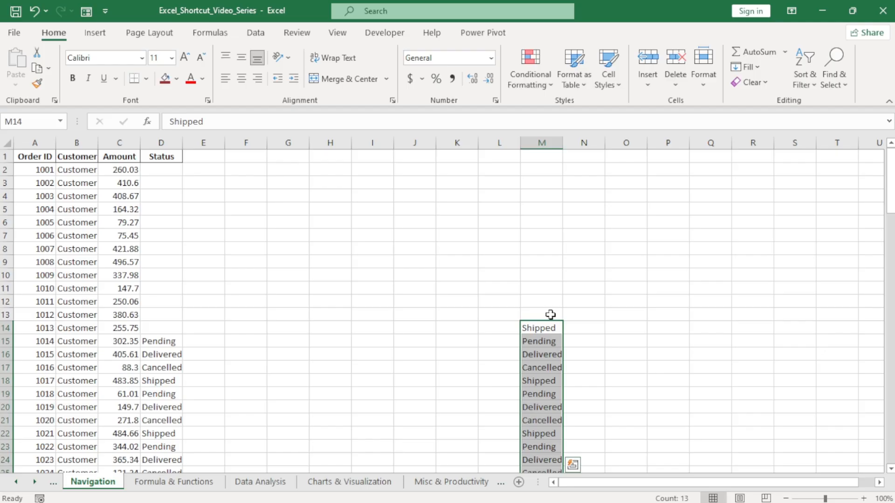
key(ctrl+z)
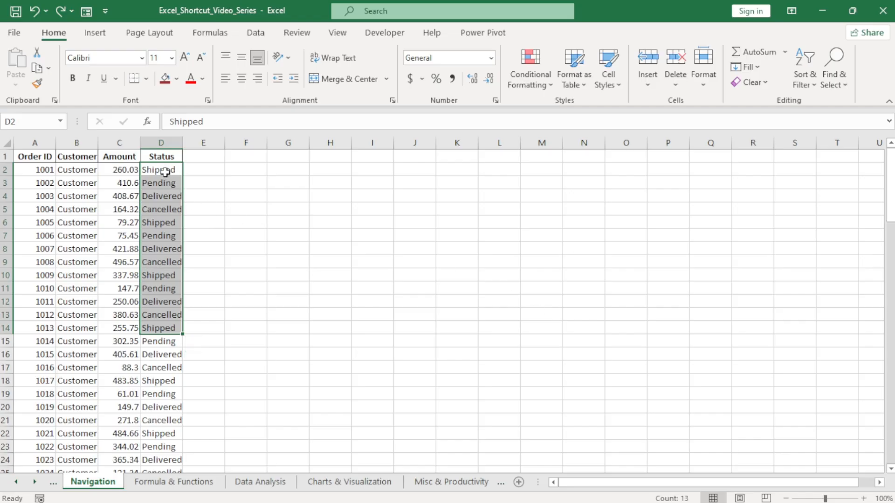
Step: Cut the statuses in D2:D14, paste them starting at K2, and undo the paste
key(ctrl+c)
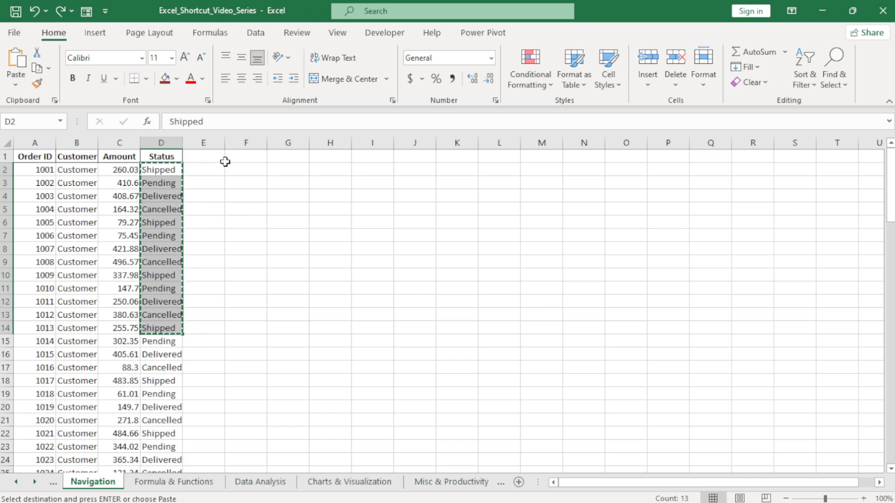
click(469, 172)
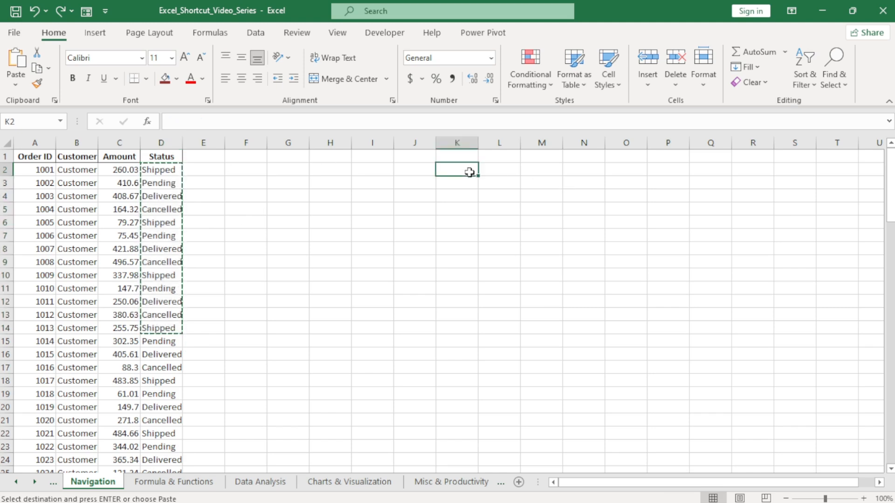
key(ctrl+v)
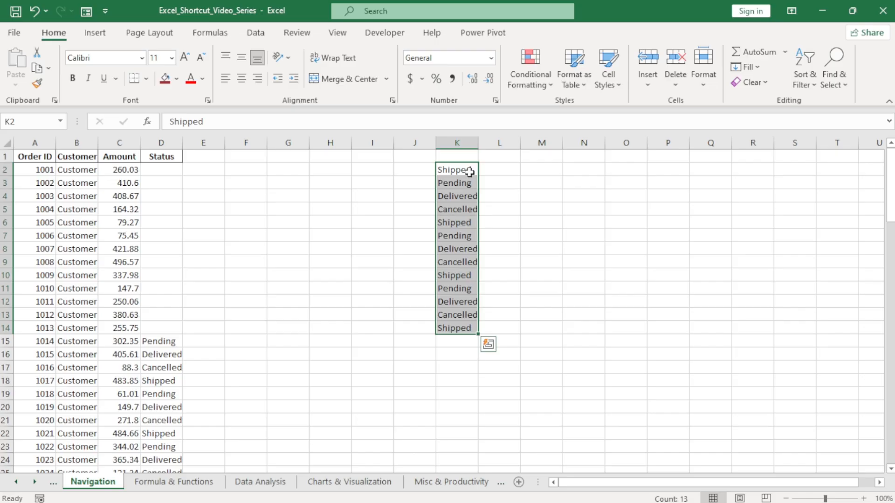
key(Escape)
key(ctrl+z)
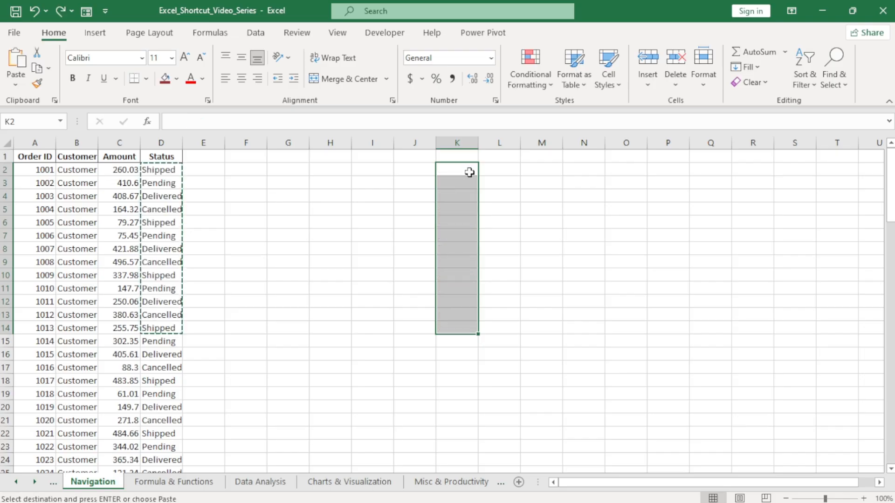
key(Escape)
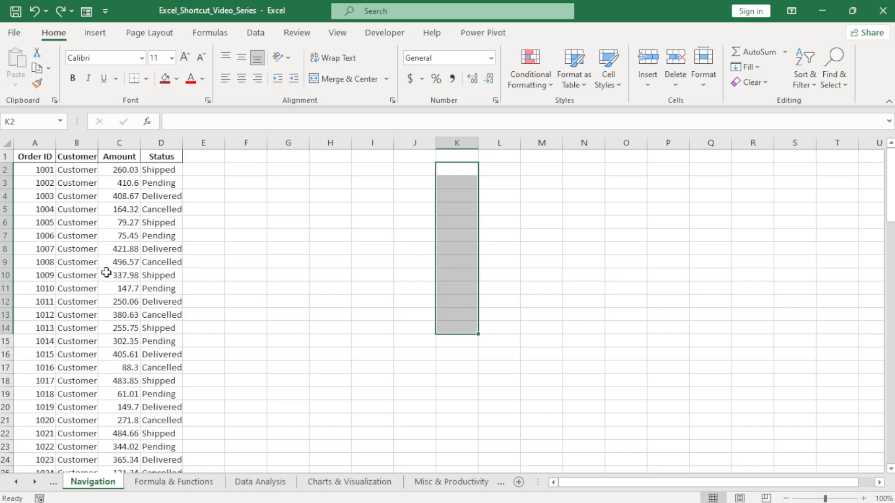
Step: Try moving the status in D9 to B9 by inserting it between the existing cells, and undo the move
click(162, 264)
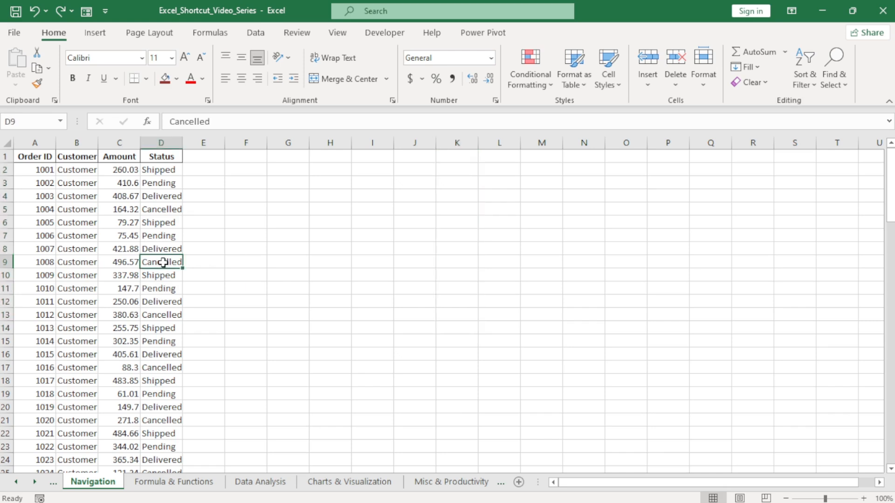
shift+double_click(164, 270)
drag(164, 272, 60, 269)
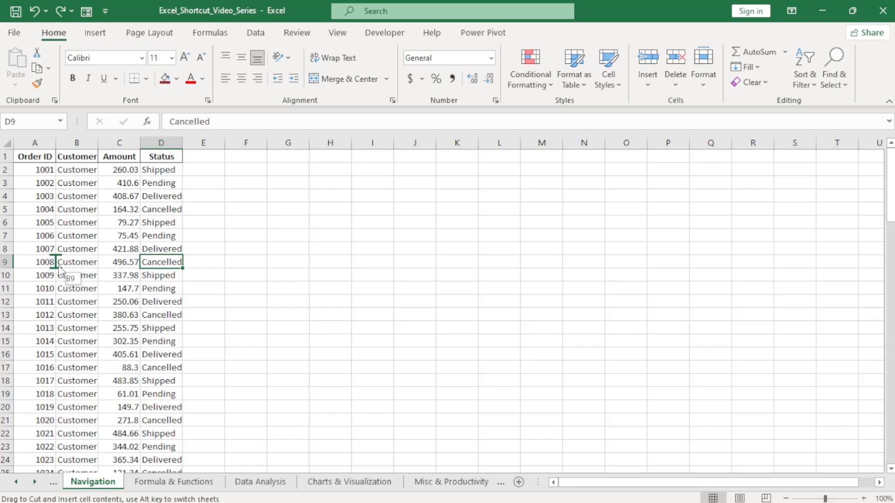
drag(59, 269, 58, 266)
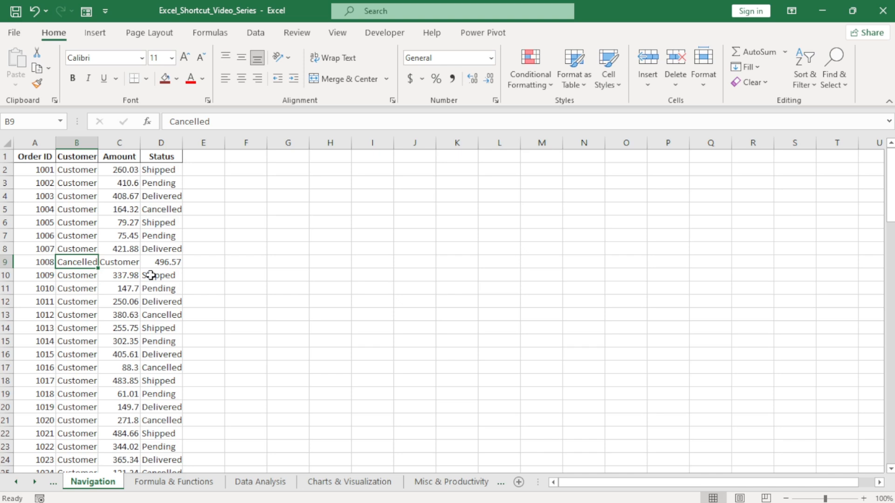
key(ctrl+z)
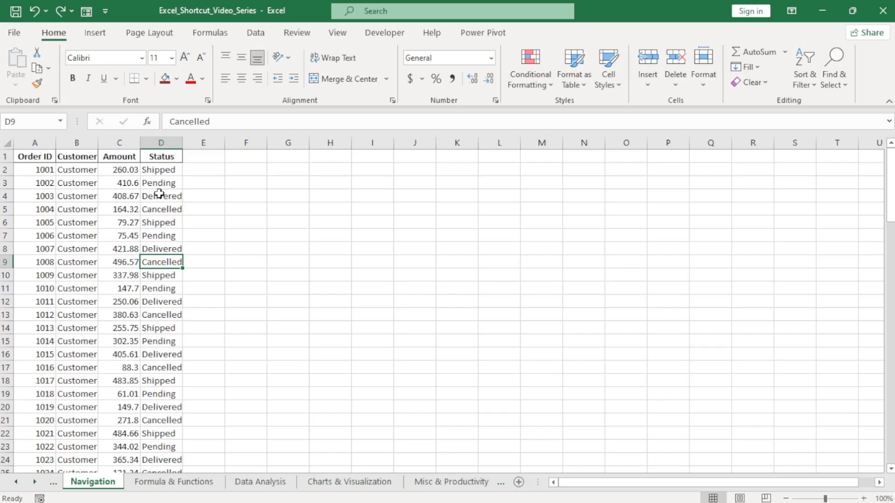
Step: Move the whole Status column D1:D101 between Order ID and Customer by inserting it at B1:B101
key(ctrl+Up)
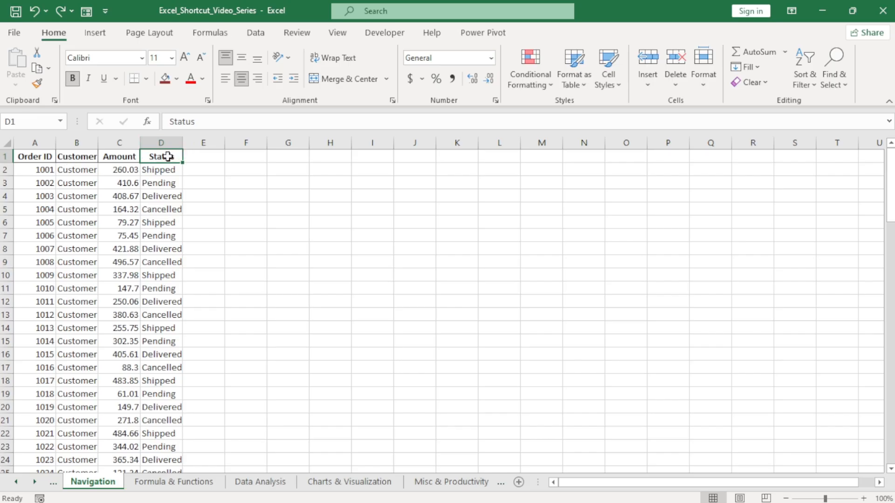
key(ctrl+shift+Down)
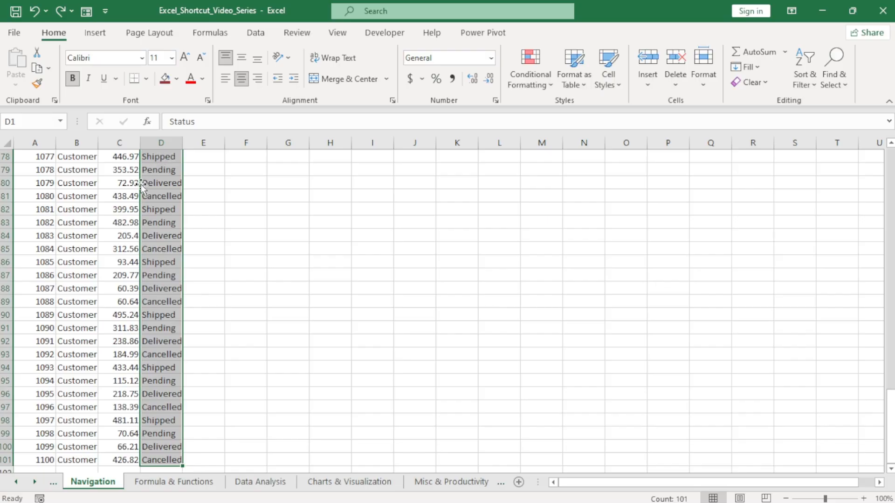
drag(141, 183, 59, 188)
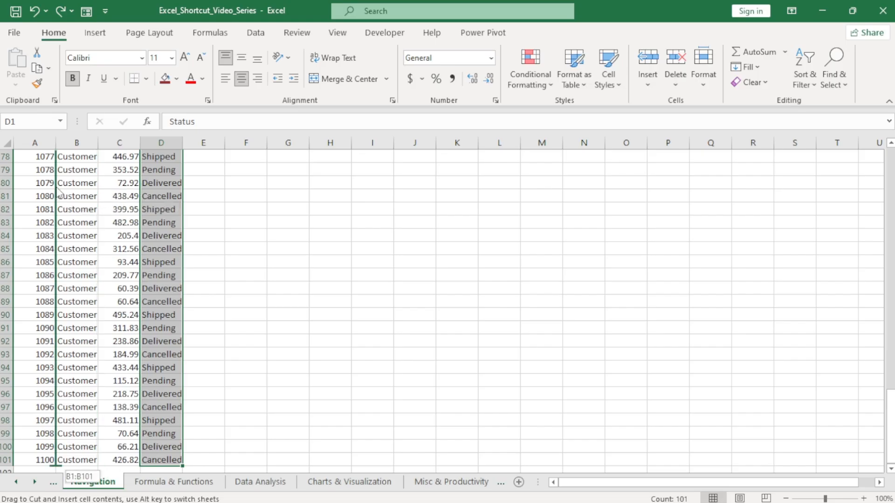
drag(59, 188, 59, 187)
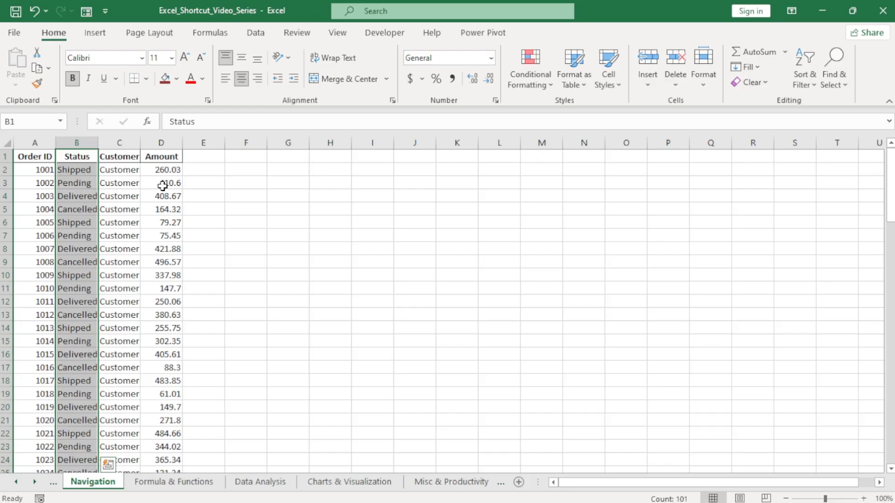
Step: Enter the sample headings "data" in E3 and "gender" in F3
click(208, 184)
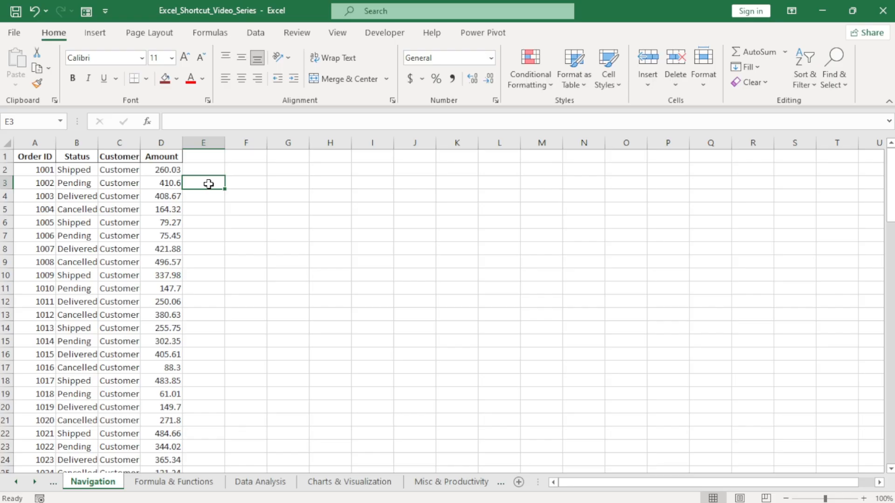
text(dta)
key(BackSpace)
key(BackSpace)
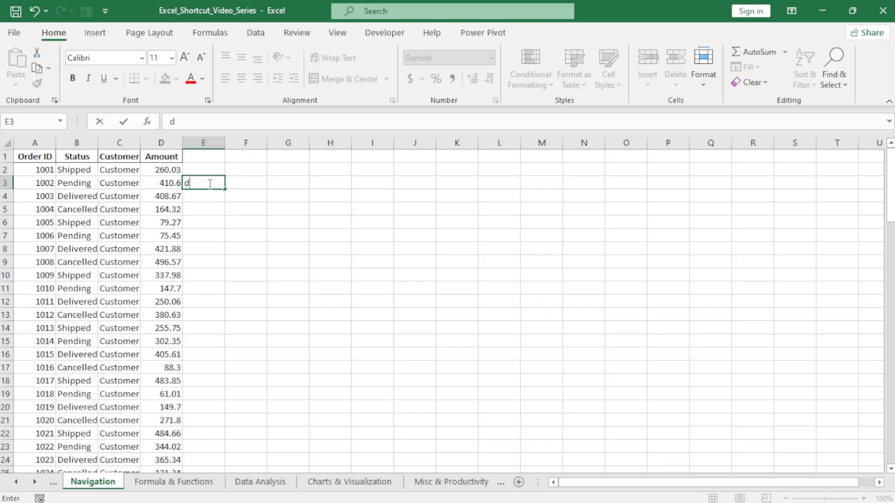
text(ata)
key(Tab)
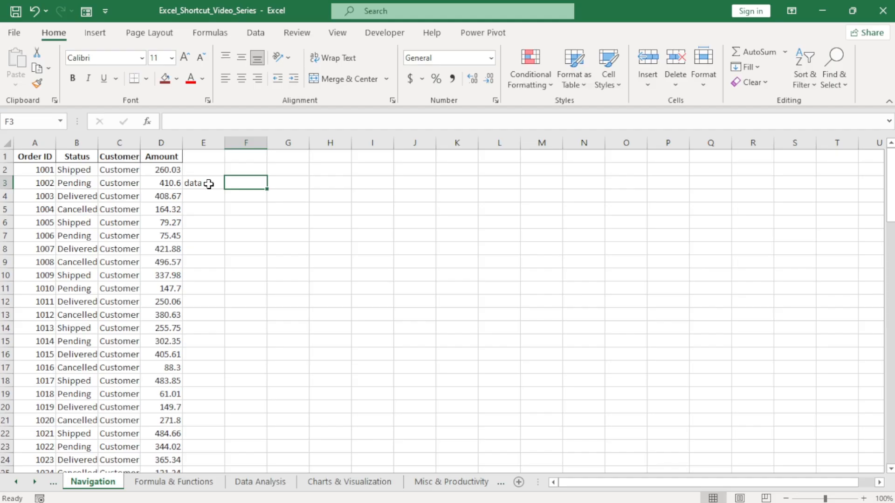
text(no)
key(BackSpace)
key(BackSpace)
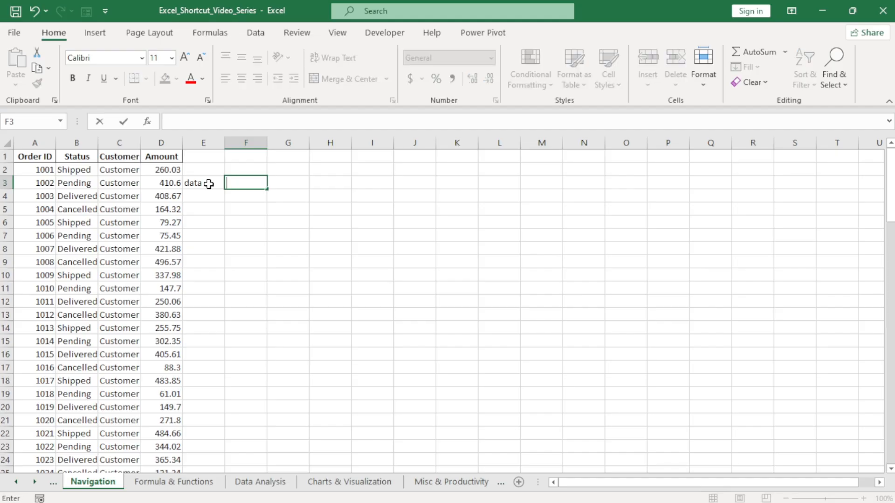
text(gender)
key(Return)
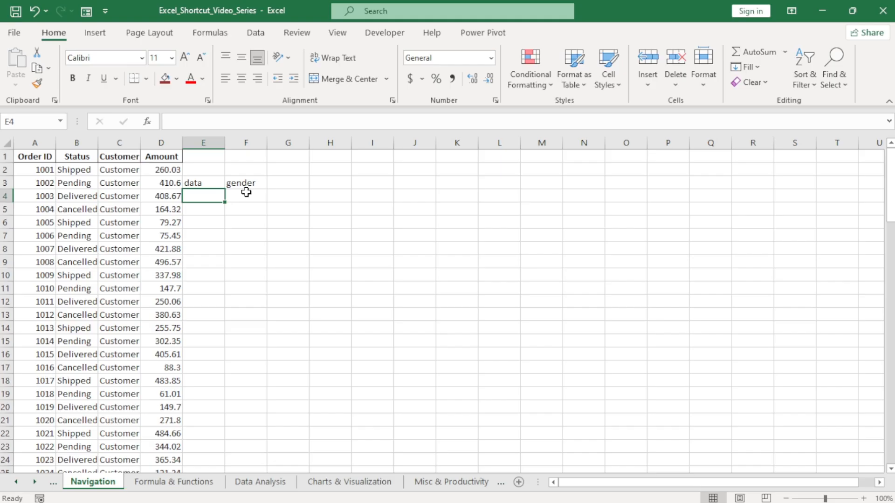
Step: Fill the row below the sample headings with 12 in E4 and "male" in F4
text(12)
key(Tab)
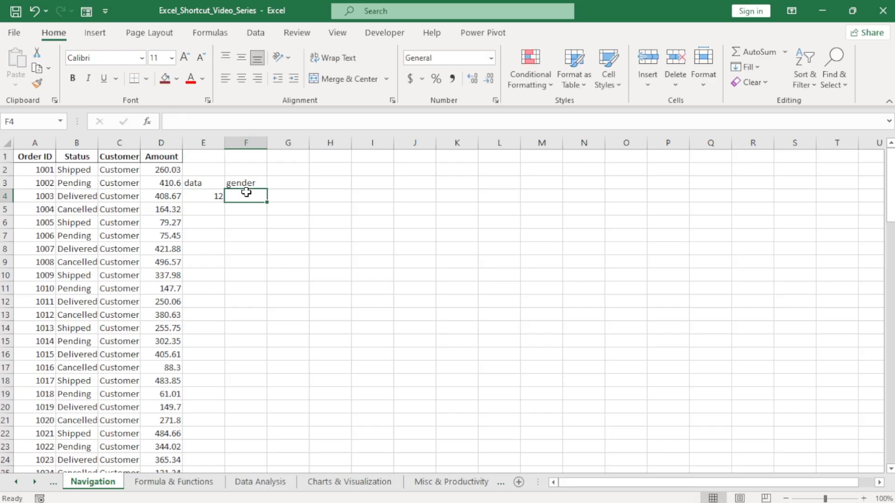
text(mak)
key(BackSpace)
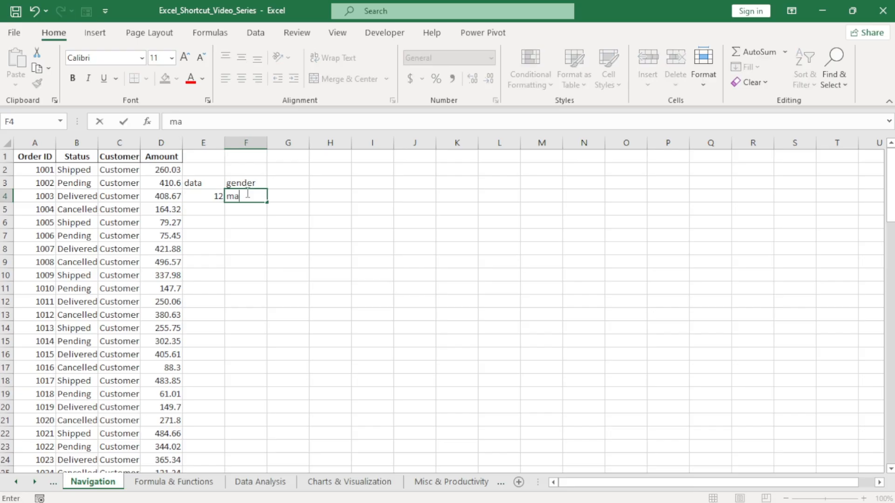
text(le)
key(Return)
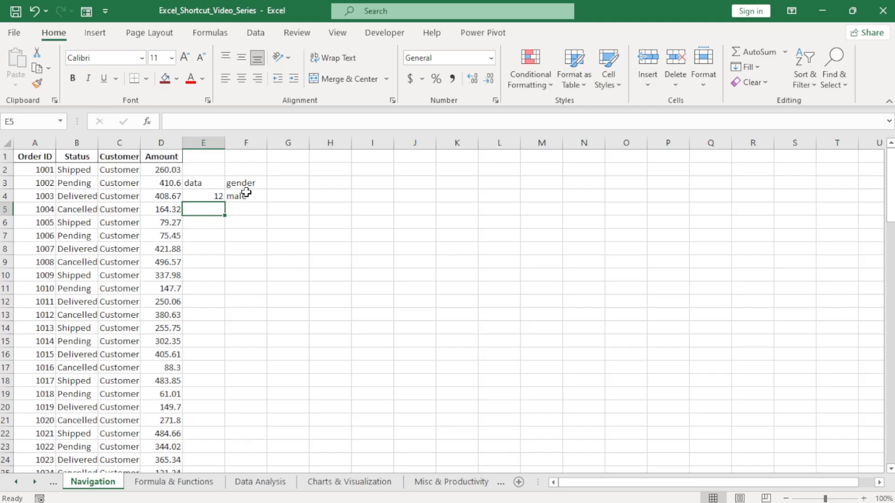
Step: Clear the contents of E2:F5 to remove the sample entries
drag(203, 172, 251, 206)
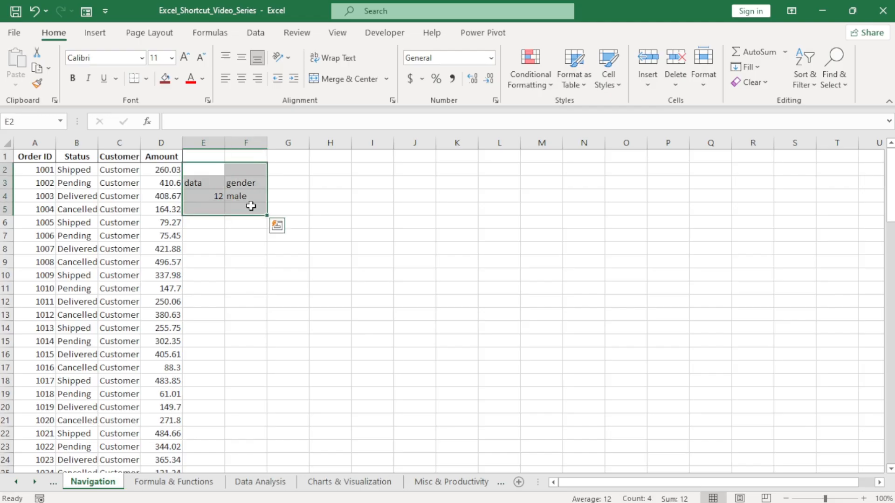
key(Delete)
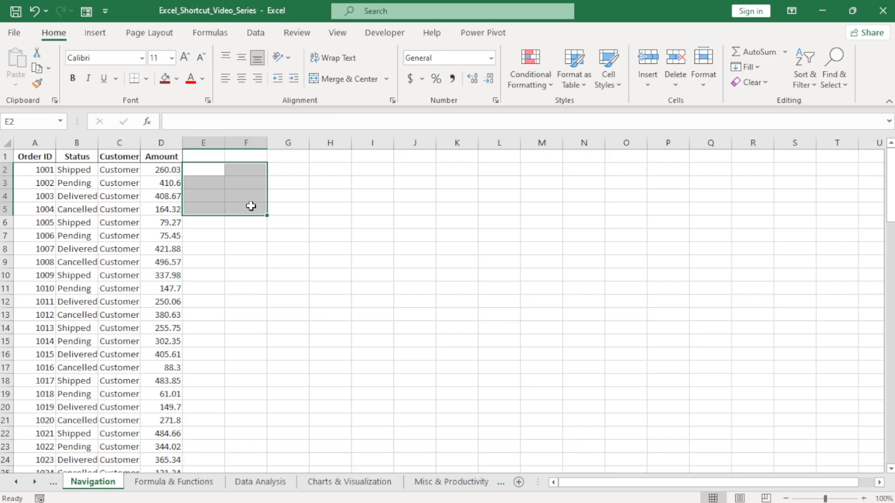
click(239, 240)
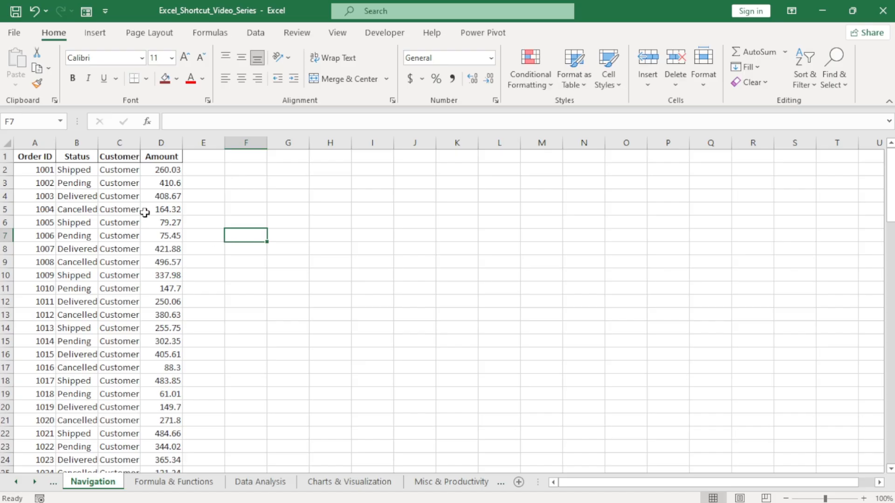
Step: Copy the statuses in B2:B12 and paste them transposed into a row starting at I2 using Paste Special
drag(160, 170, 161, 188)
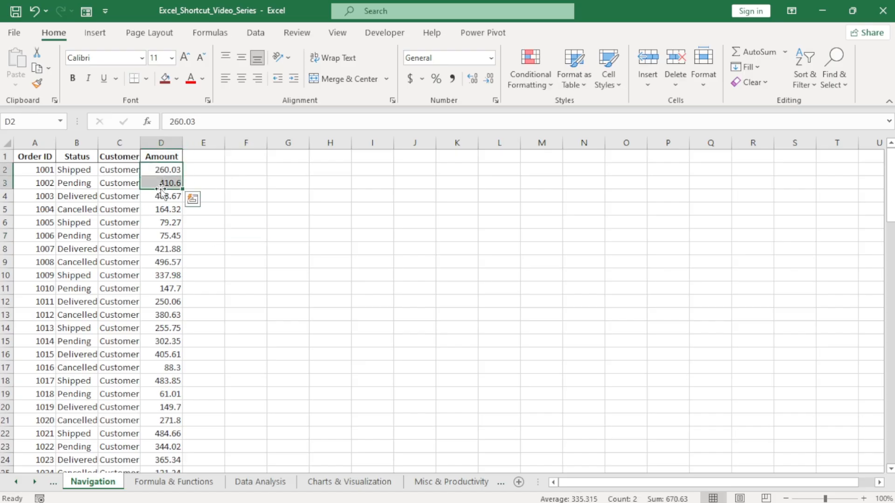
drag(74, 170, 74, 297)
key(ctrl+c)
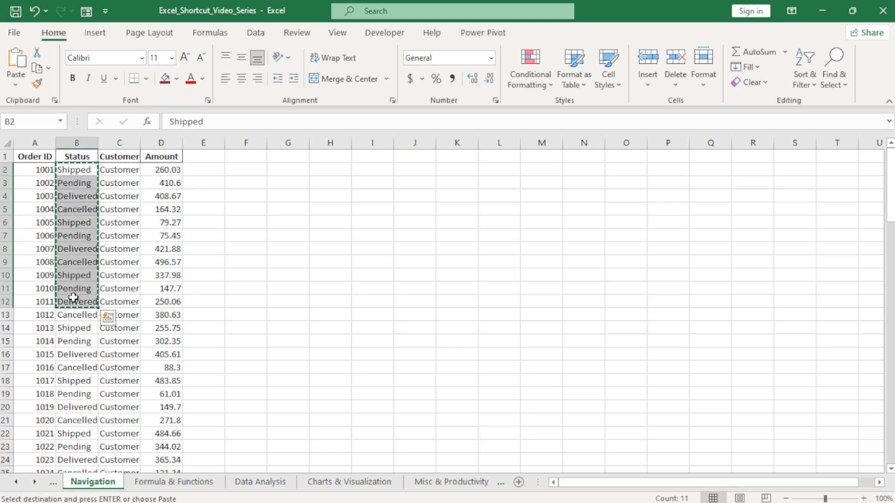
click(365, 172)
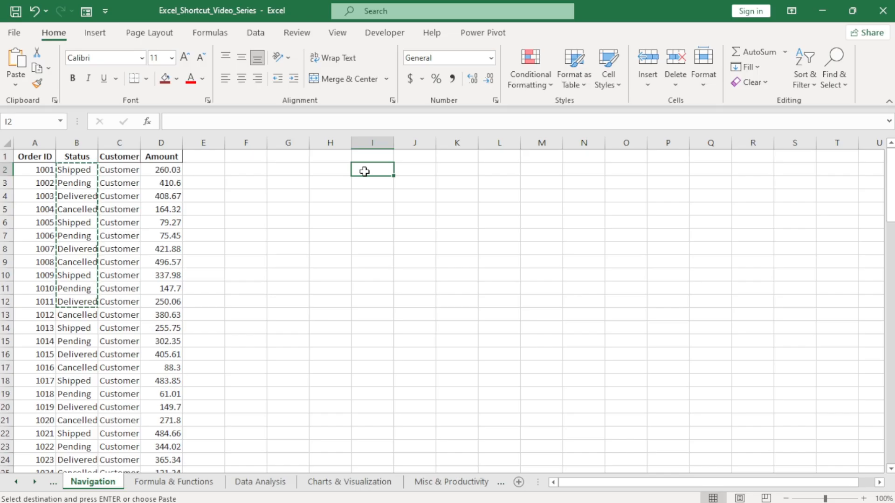
key(ctrl+alt+v)
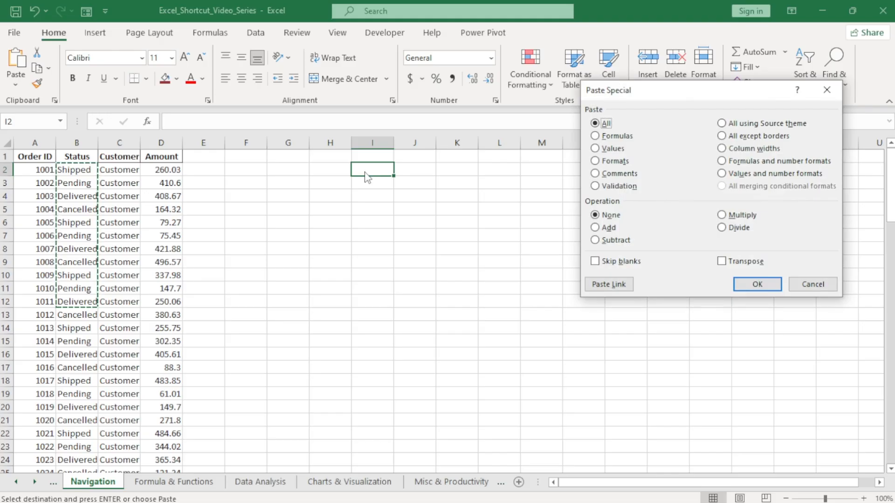
key(e)
key(Return)
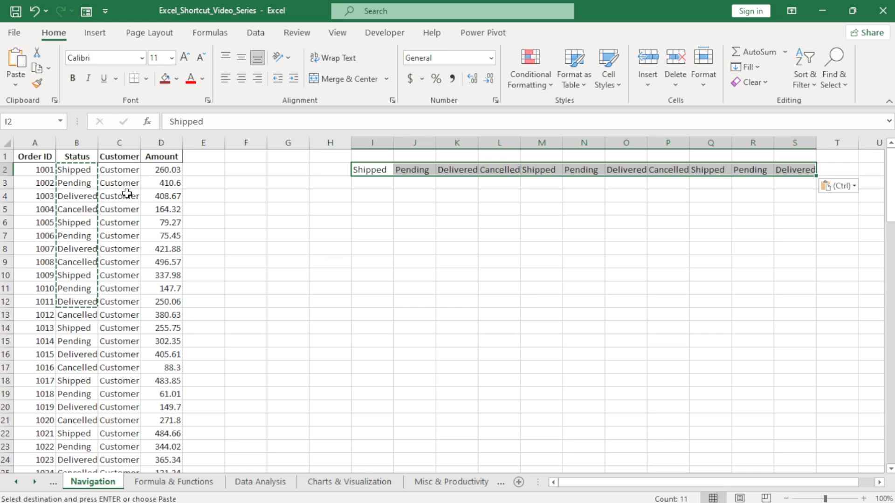
Step: Copy the statuses in B2:B12 and paste them as links starting at J5 using Paste Special
drag(87, 169, 87, 302)
key(ctrl+c)
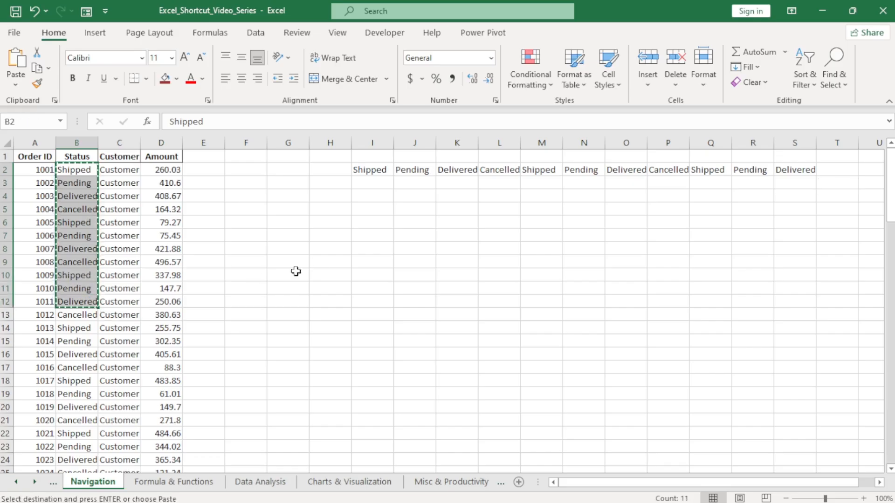
click(417, 207)
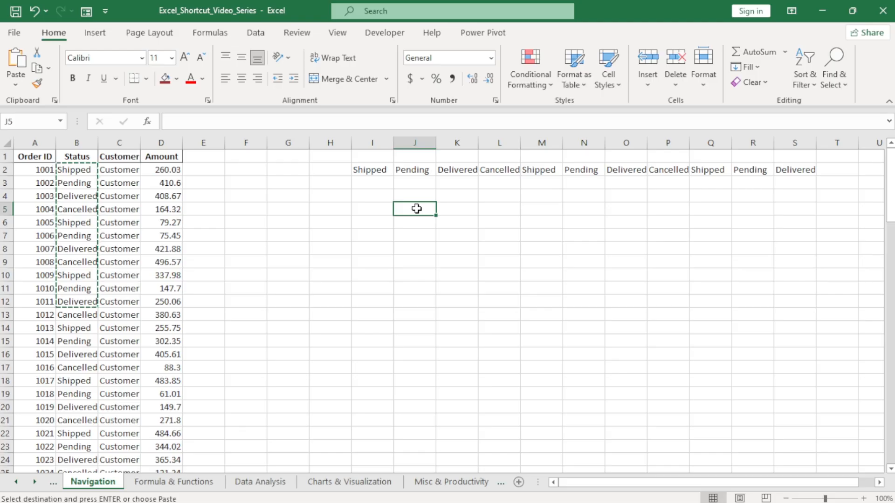
key(ctrl+alt+v)
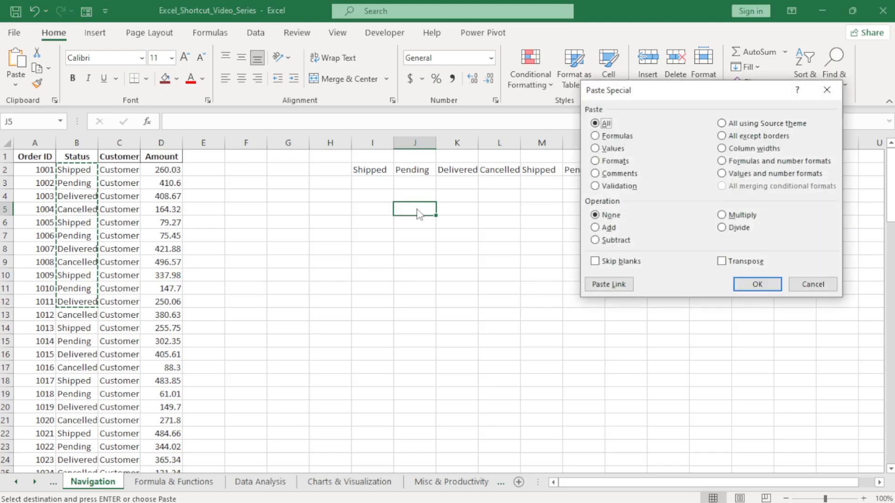
key(alt+l)
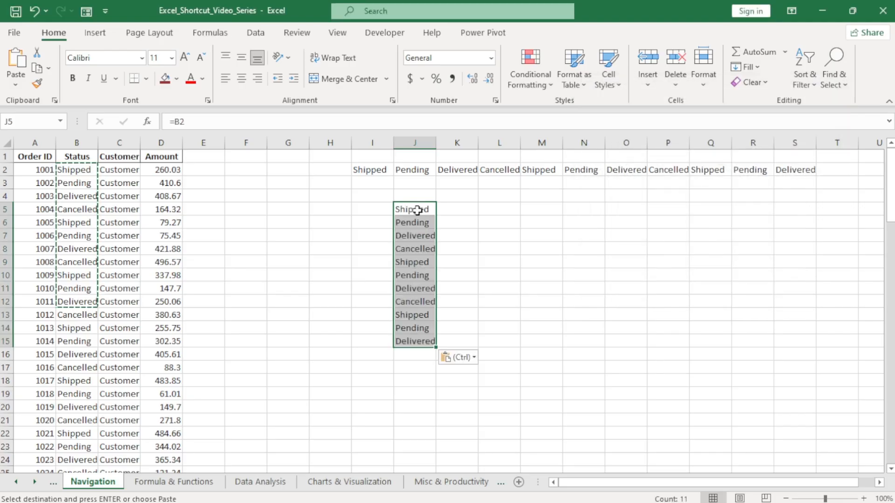
Step: Shorten the source status in B2 to "Ship" to test the linked cell in J5
click(78, 173)
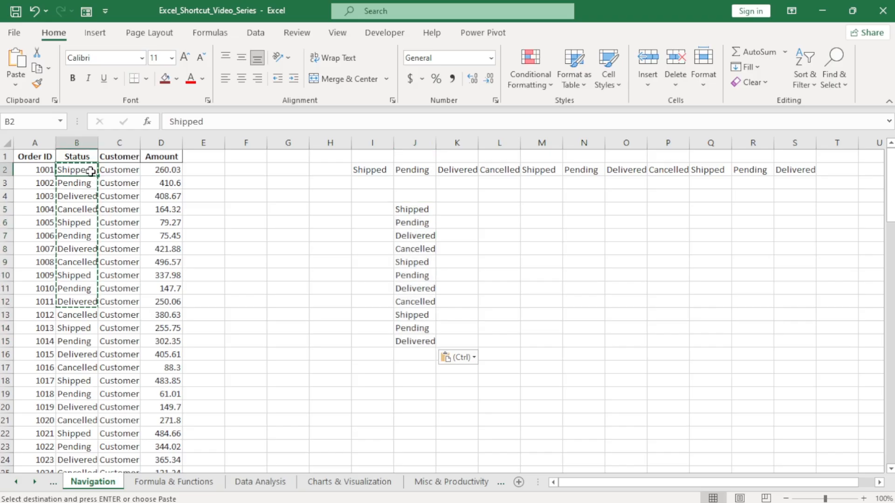
double_click(88, 170)
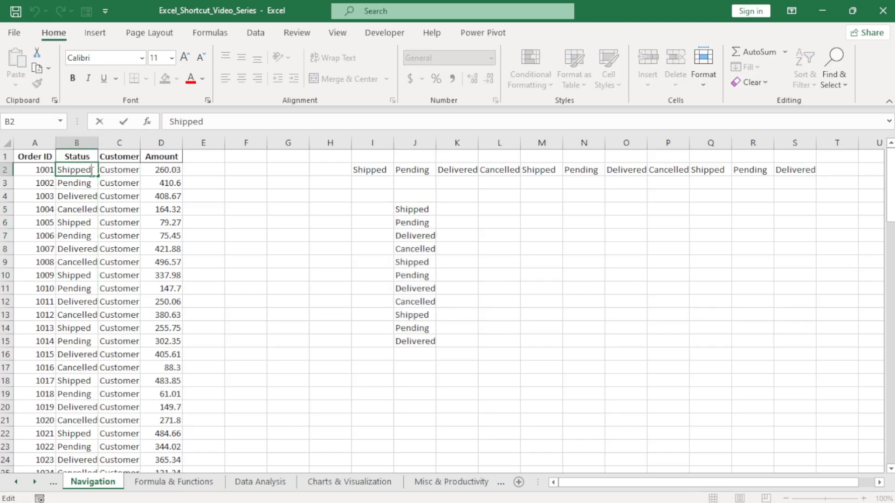
key(BackSpace)
key(BackSpace)
key(BackSpace)
click(85, 192)
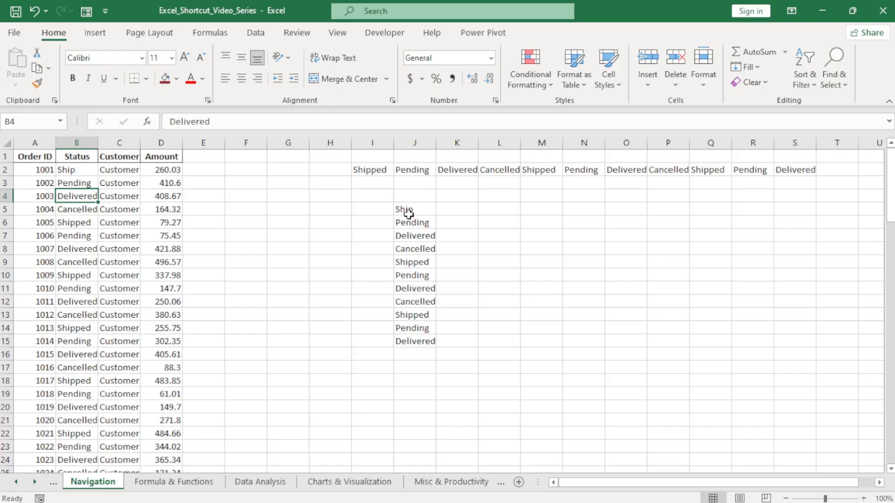
Step: Change the status in B2 back to "Shipped"
click(75, 174)
key(ctrl+Down)
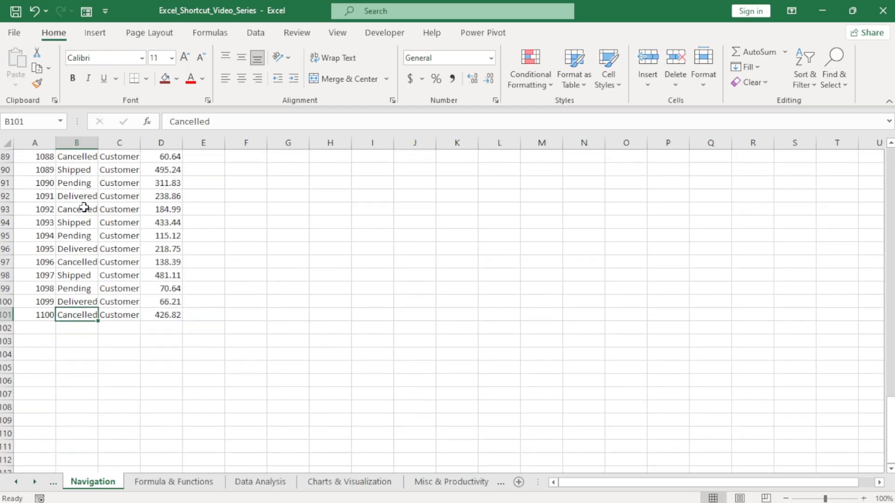
key(ctrl+Home)
double_click(76, 169)
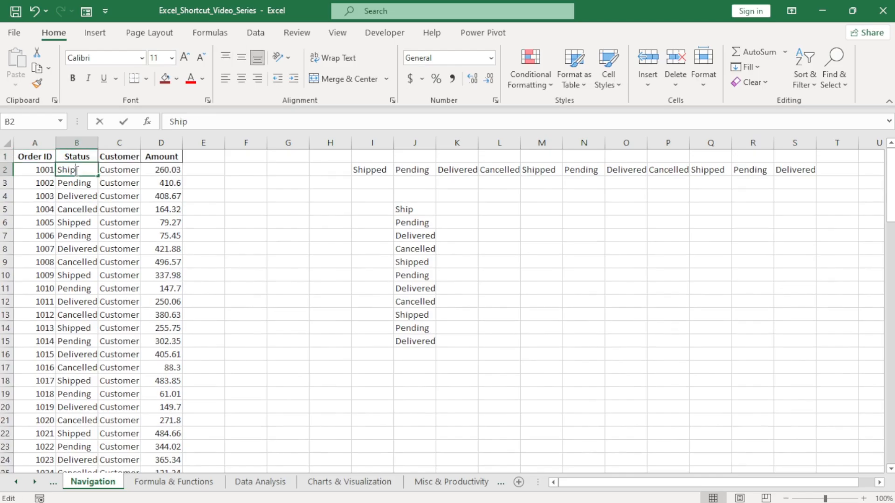
text(pped)
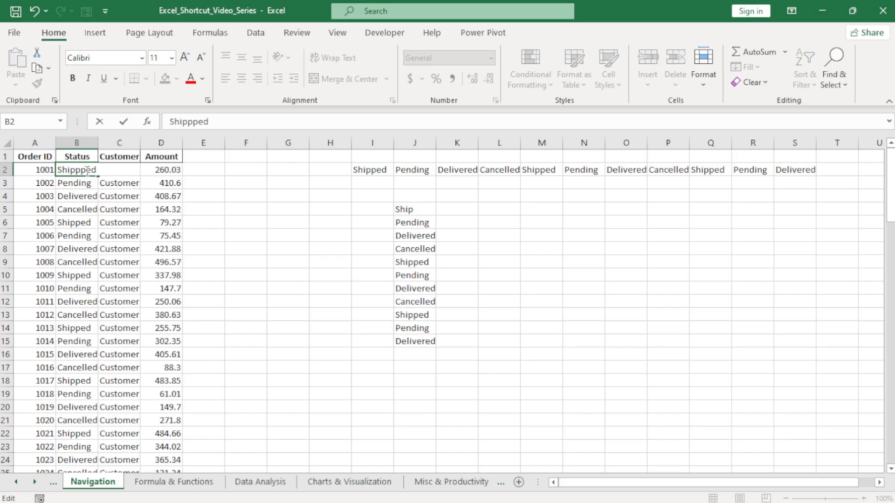
key(BackSpace)
key(Return)
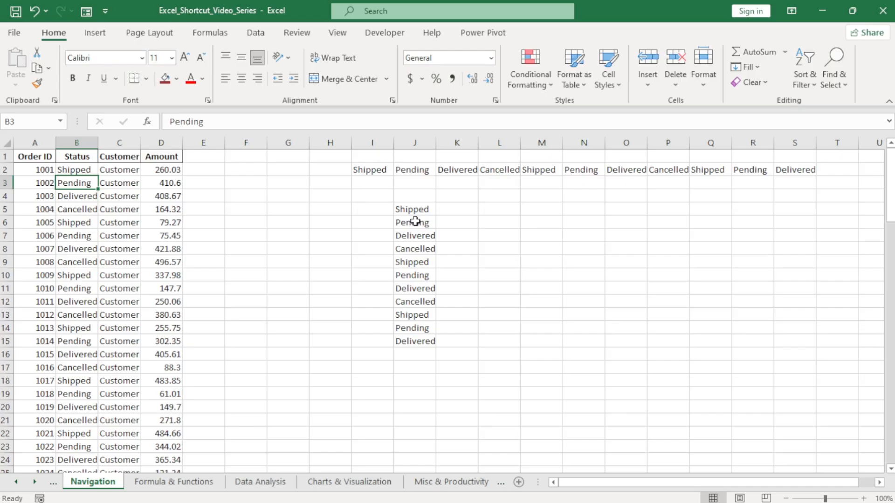
Step: Format the Amount header in D1 with a red font and an underline
click(164, 157)
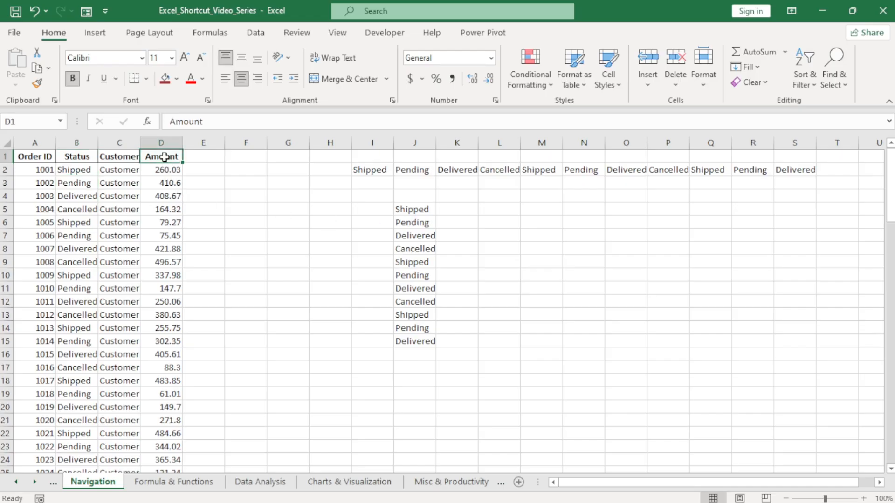
click(191, 80)
click(103, 79)
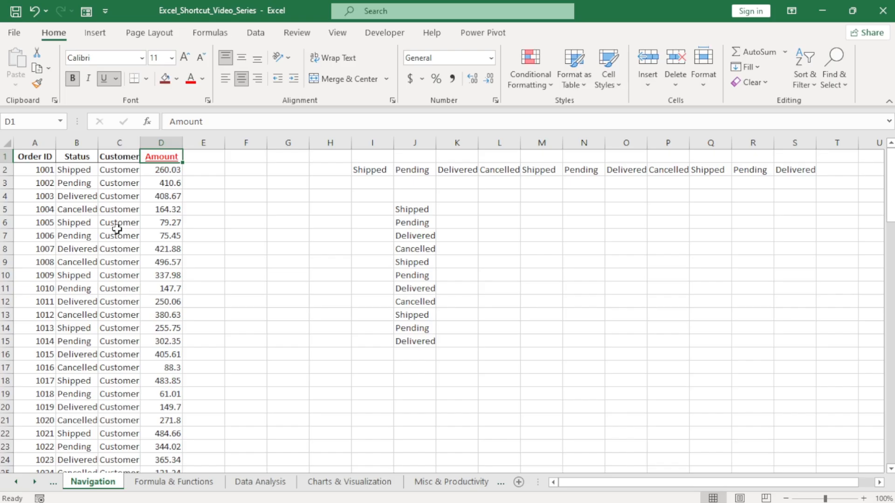
Step: Underline the Order ID, Status and Customer headers in A1:C1
drag(29, 159, 101, 157)
key(ctrl+u)
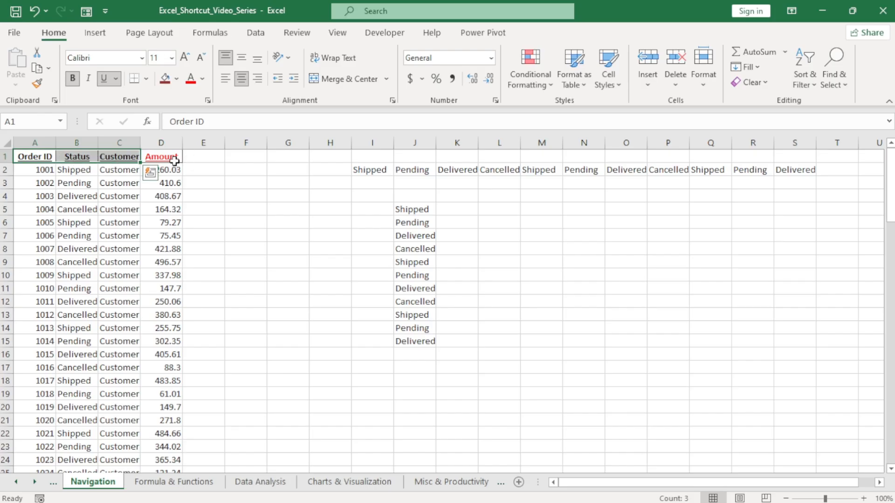
click(106, 215)
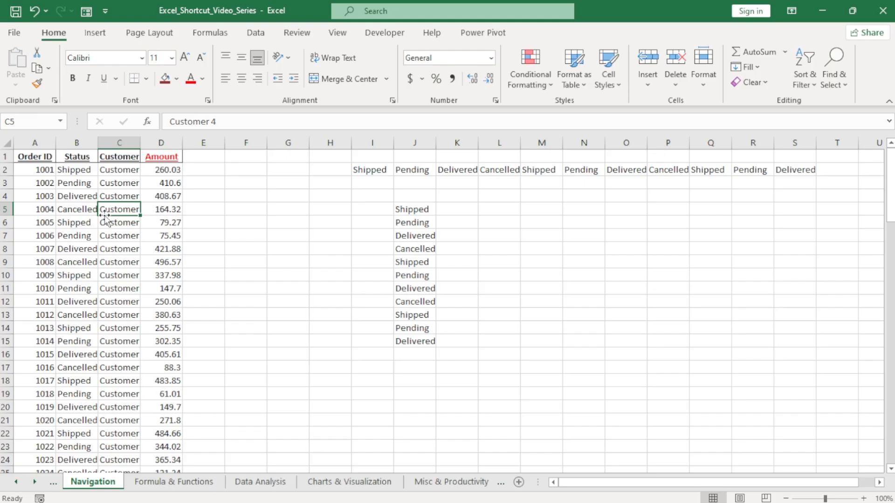
Step: Switch to the Formula & Functions sheet and select the entire A1:D6 data table
click(74, 226)
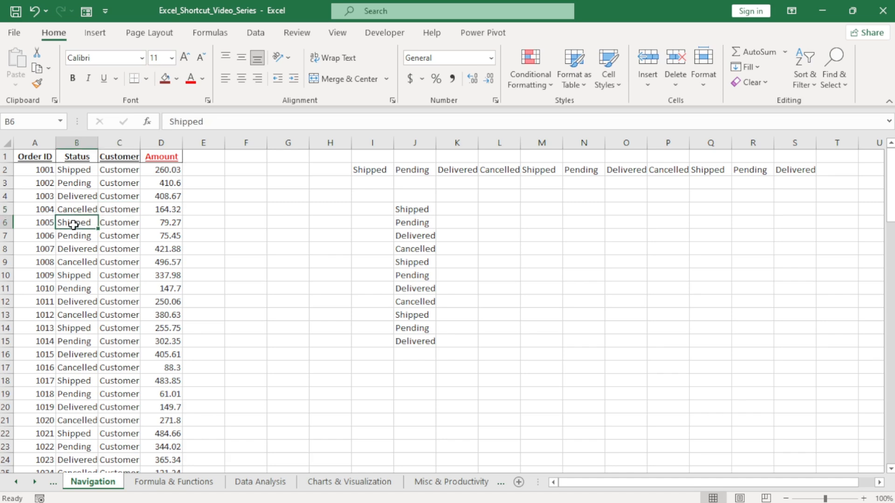
click(163, 484)
click(86, 199)
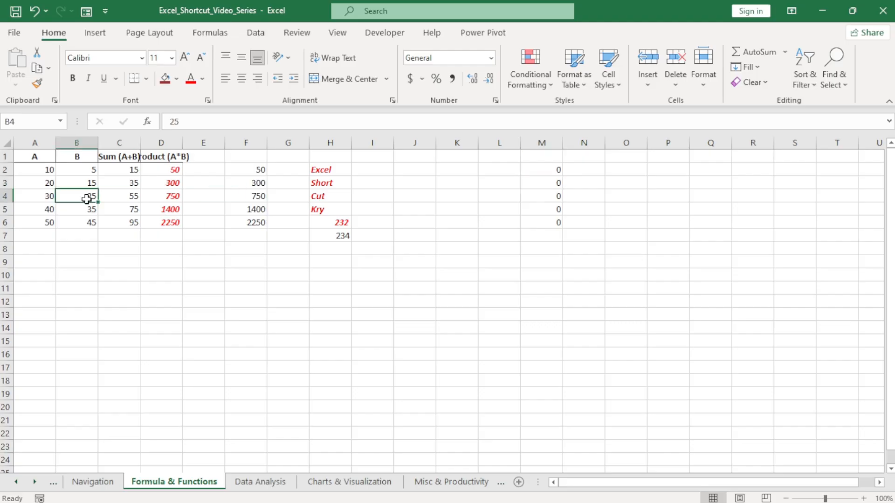
key(ctrl+a)
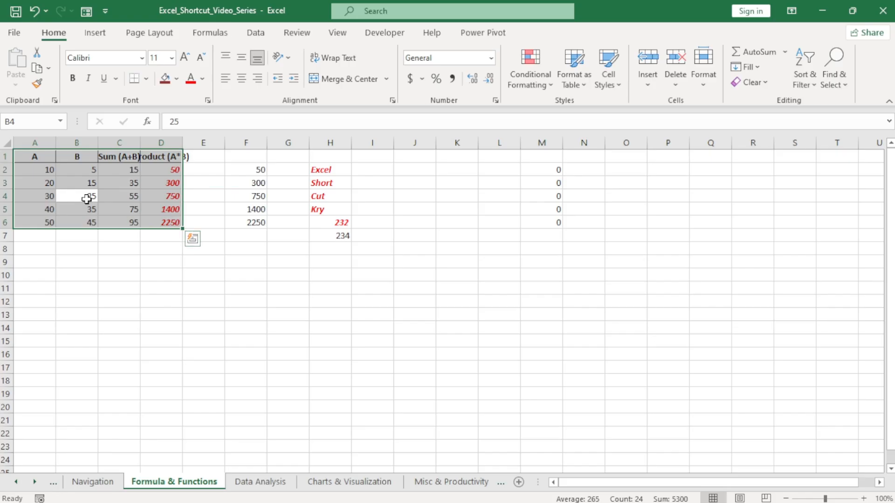
click(112, 285)
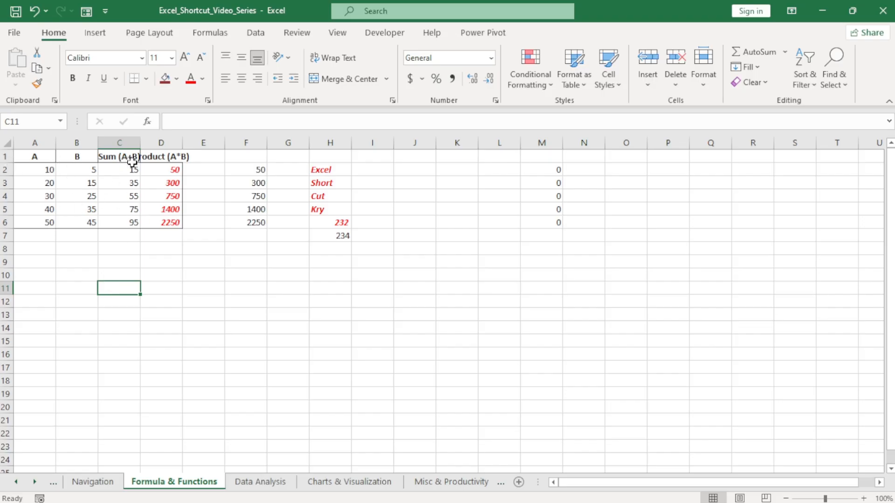
Step: Copy the A1:D6 table and apply only its column widths to the range starting at A10 with Paste Special
click(113, 178)
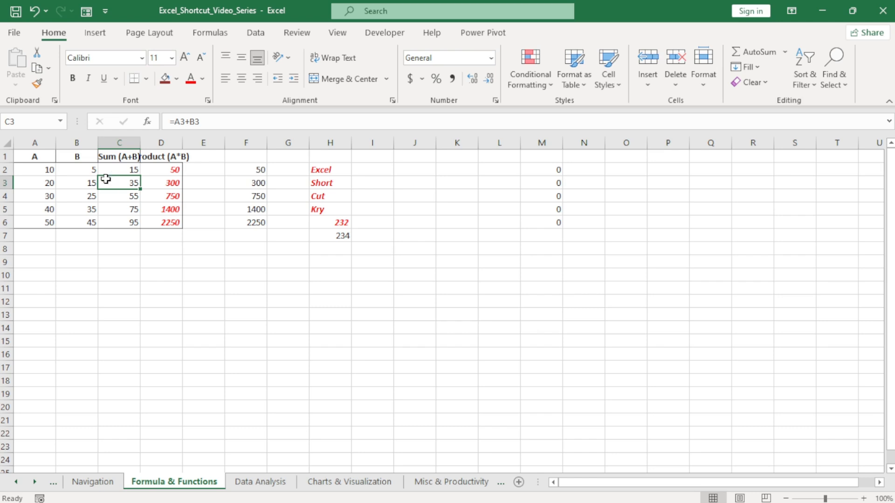
key(ctrl+a)
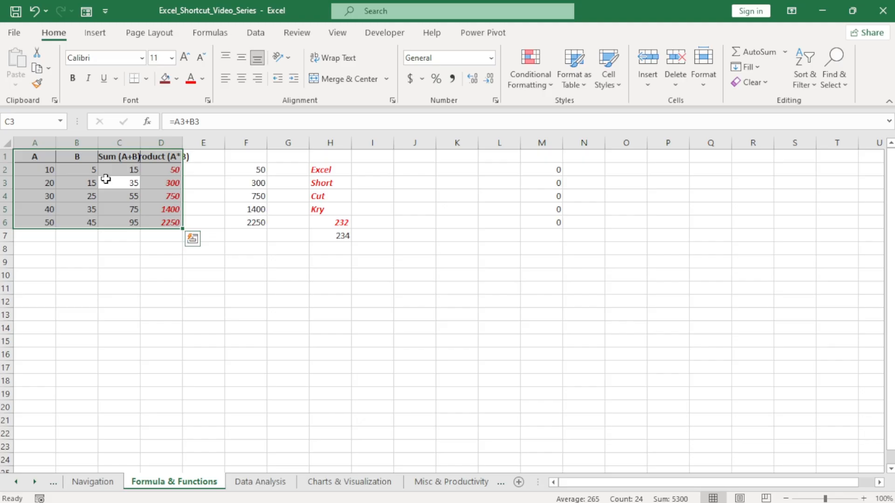
key(ctrl+c)
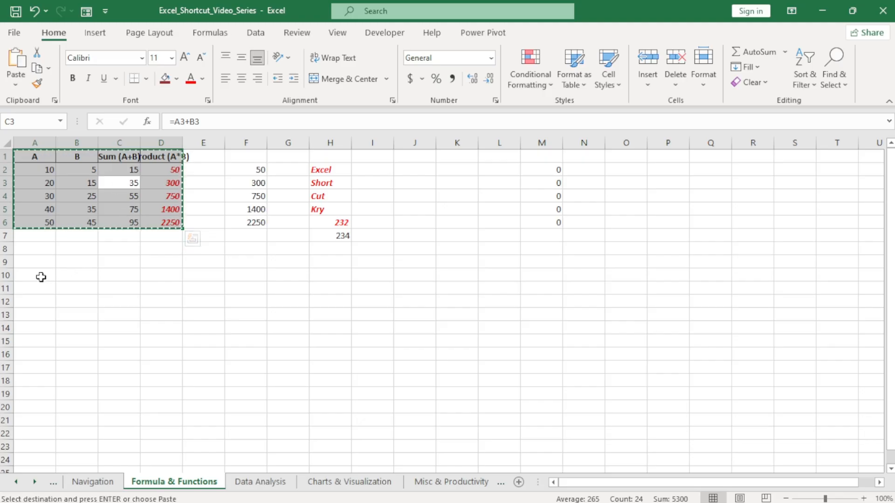
click(36, 280)
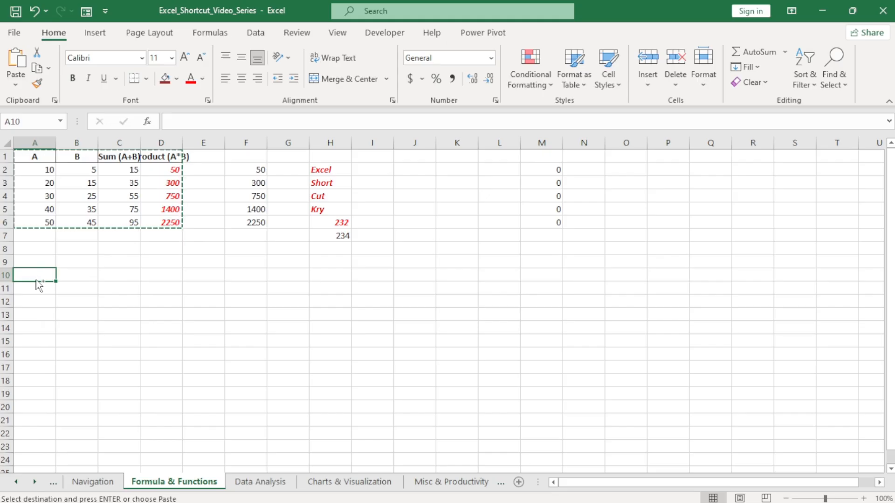
key(ctrl+alt+v)
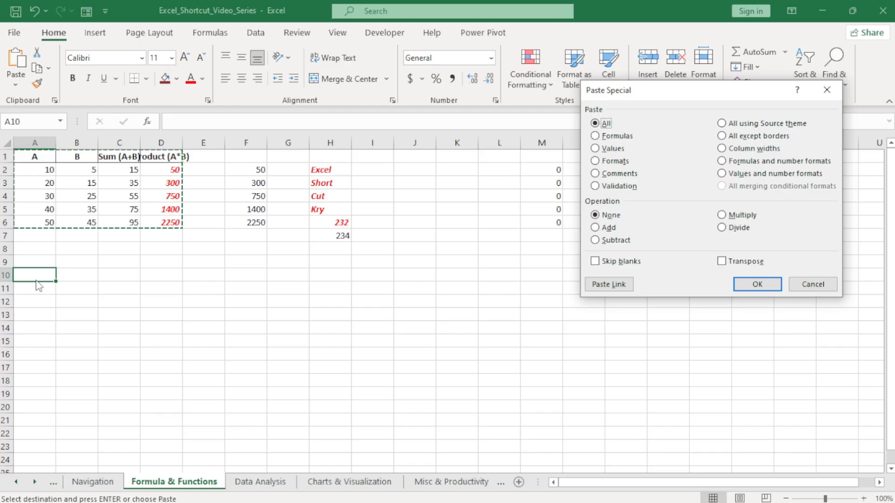
key(w)
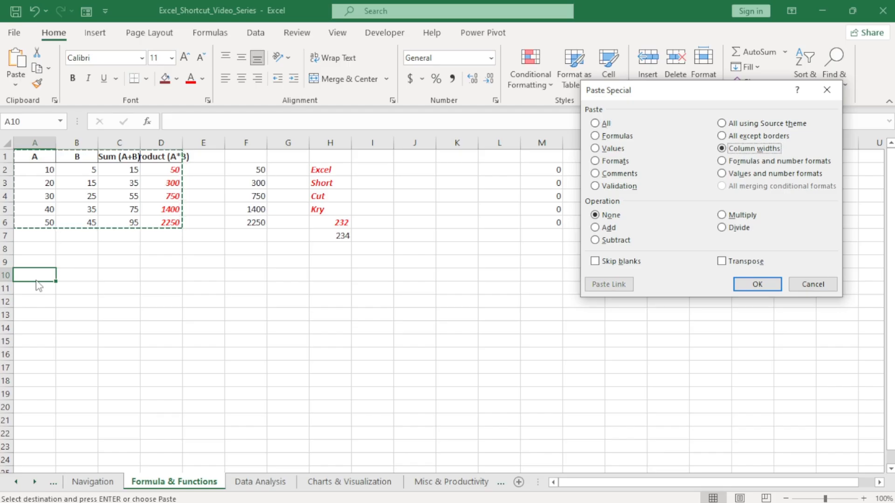
key(Return)
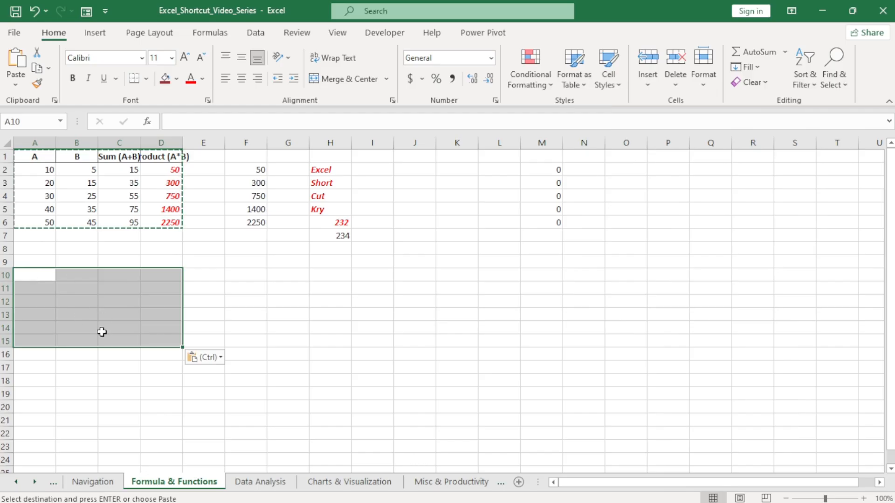
click(102, 330)
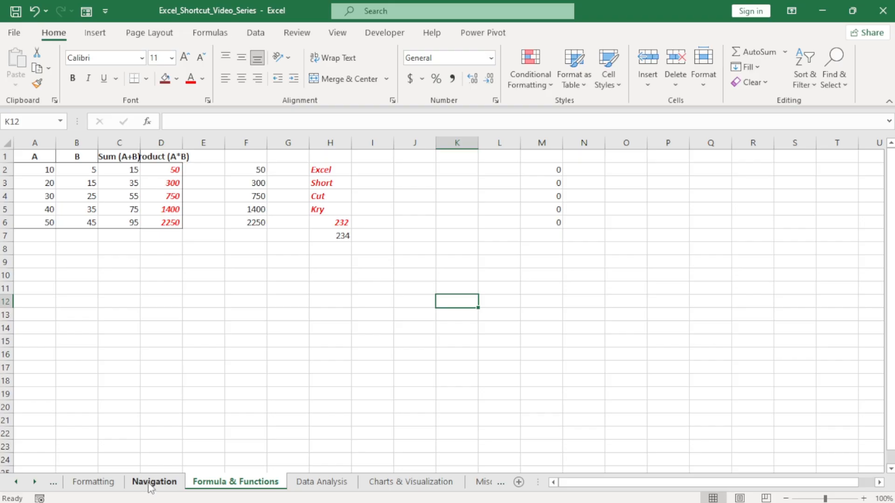
Step: On the Navigation sheet, place a copy of the status in I2 into cell G5
click(148, 485)
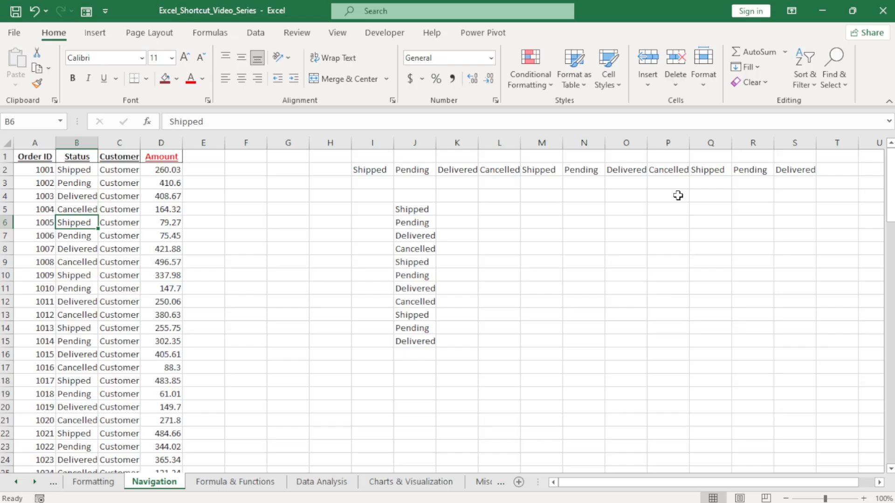
click(355, 169)
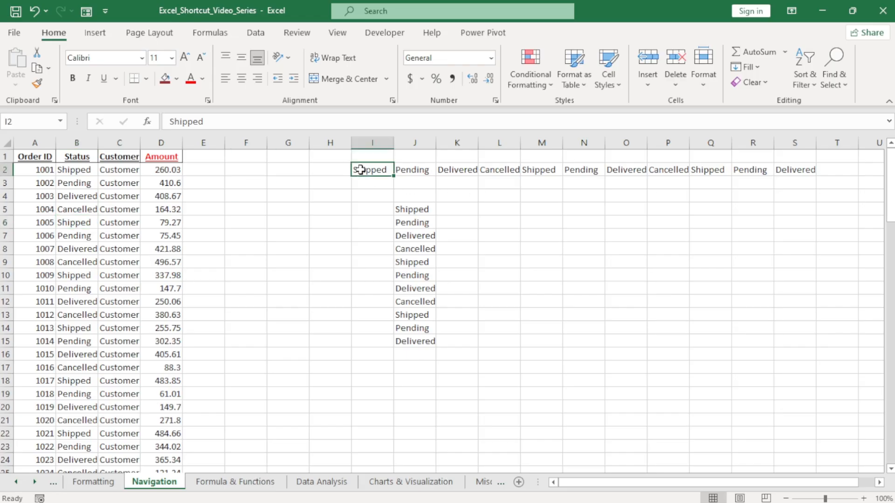
drag(365, 177, 305, 209)
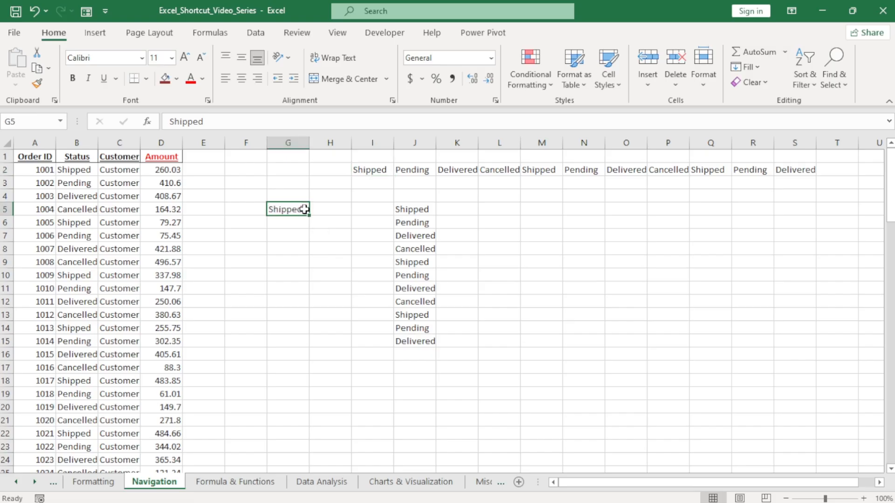
Step: Copy the status in I2 to I3 and clear the copied cell
click(376, 173)
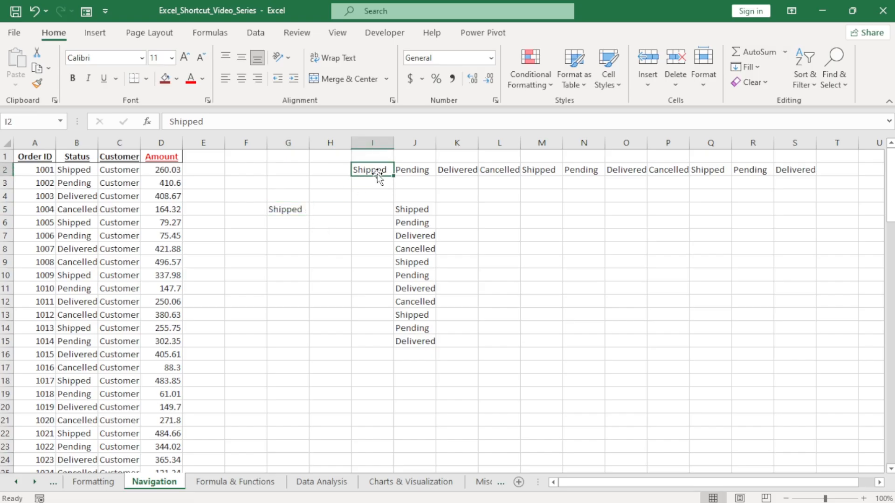
drag(377, 176, 378, 185)
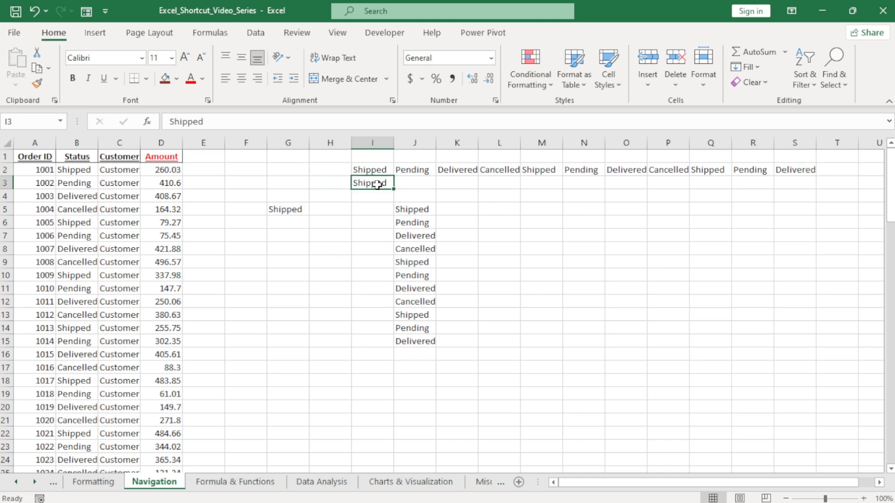
key(Delete)
Step: Fill the row 2 statuses down into J3, K3 and the range L3:S3
click(416, 184)
key(ctrl+d)
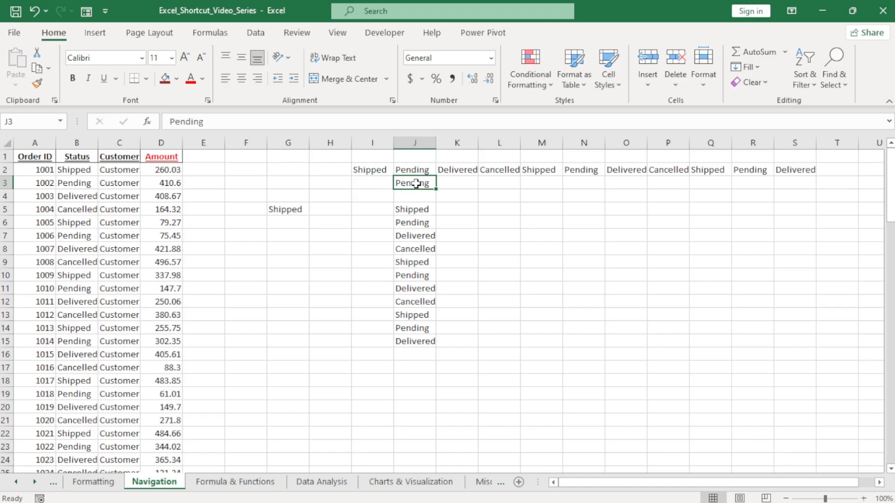
click(463, 184)
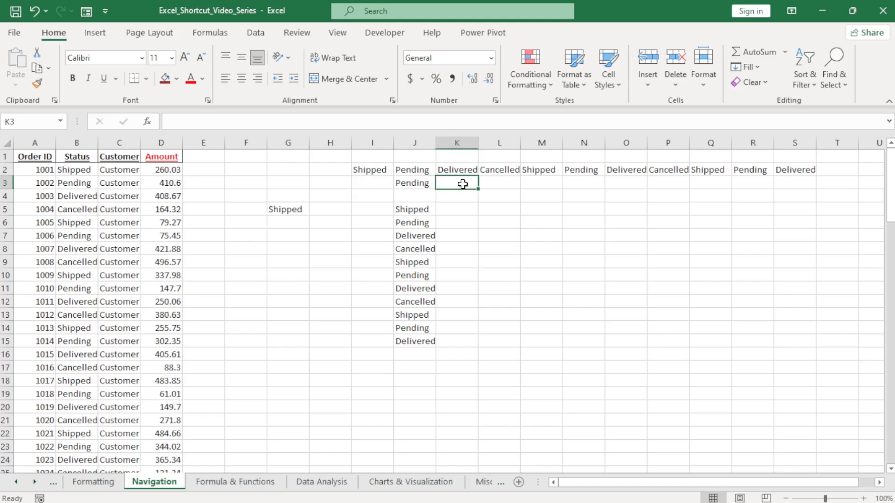
key(ctrl+d)
click(501, 182)
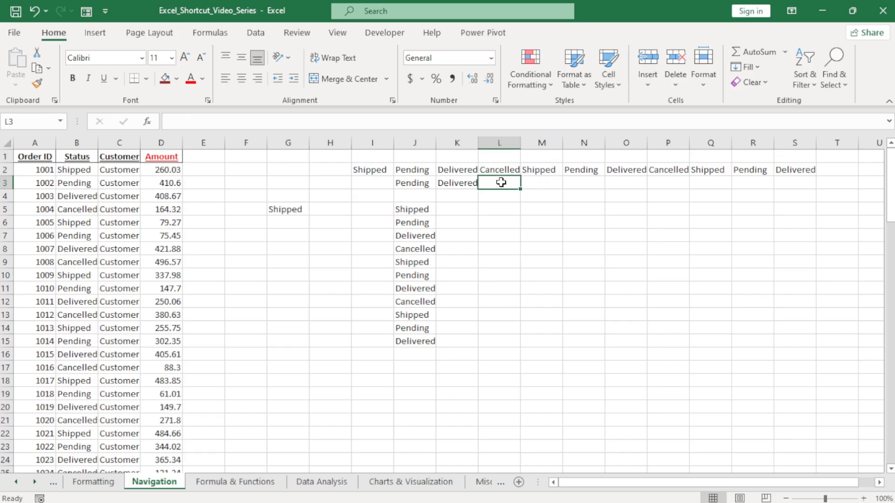
drag(501, 182, 796, 182)
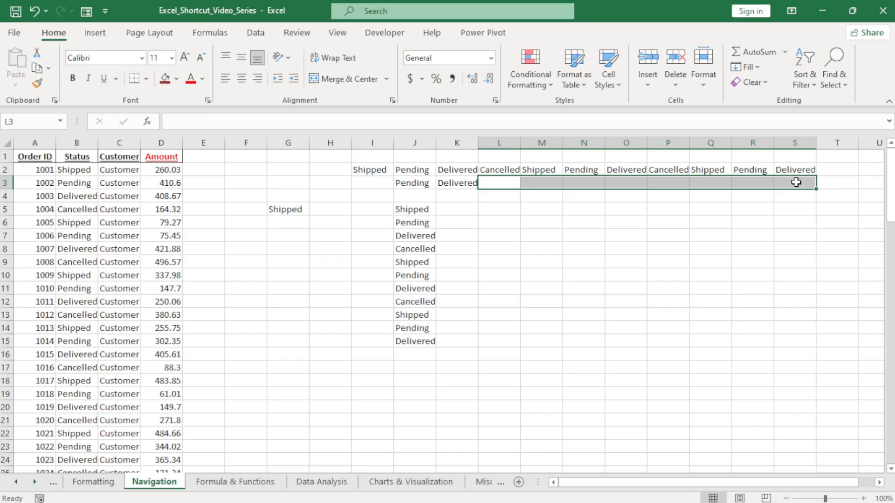
key(ctrl+d)
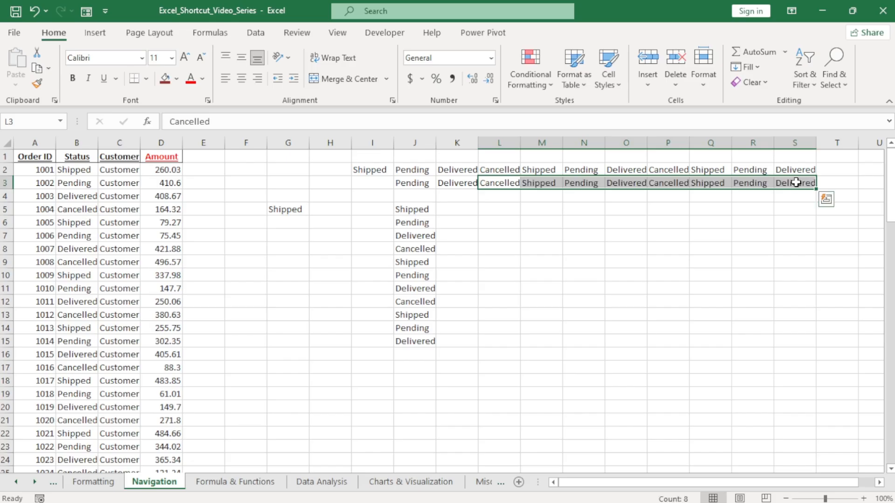